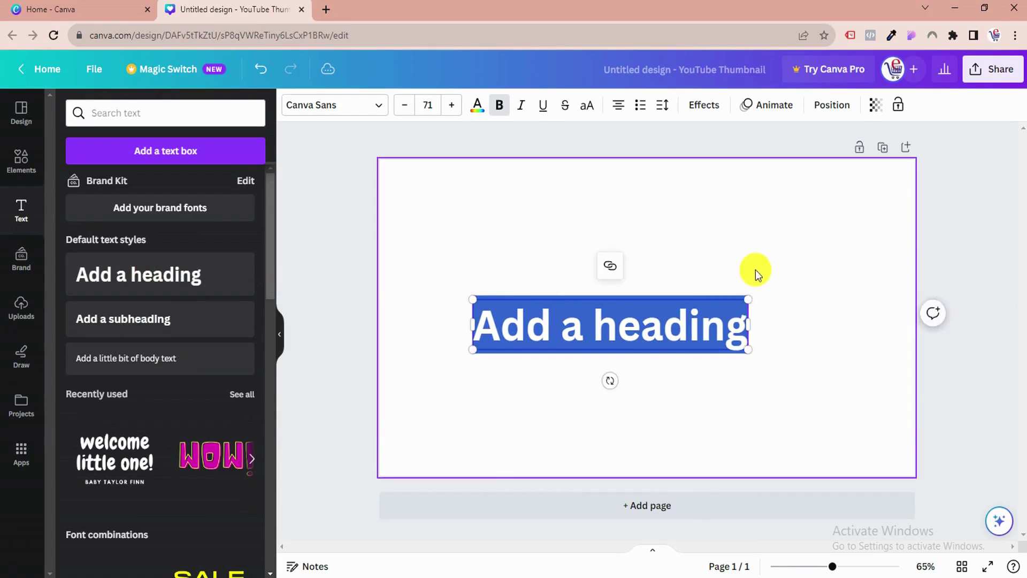
Step: Enlarge the heading text box to about size 99.3 and replace its text with "Canva"
left_click_drag(746, 297, 848, 225)
left_click(729, 336)
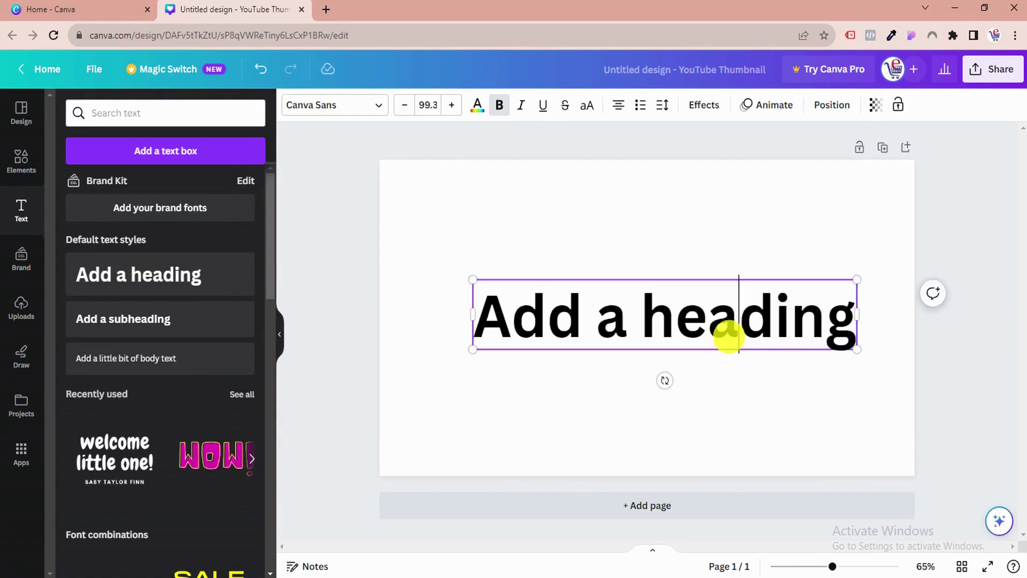
triple_click(729, 337)
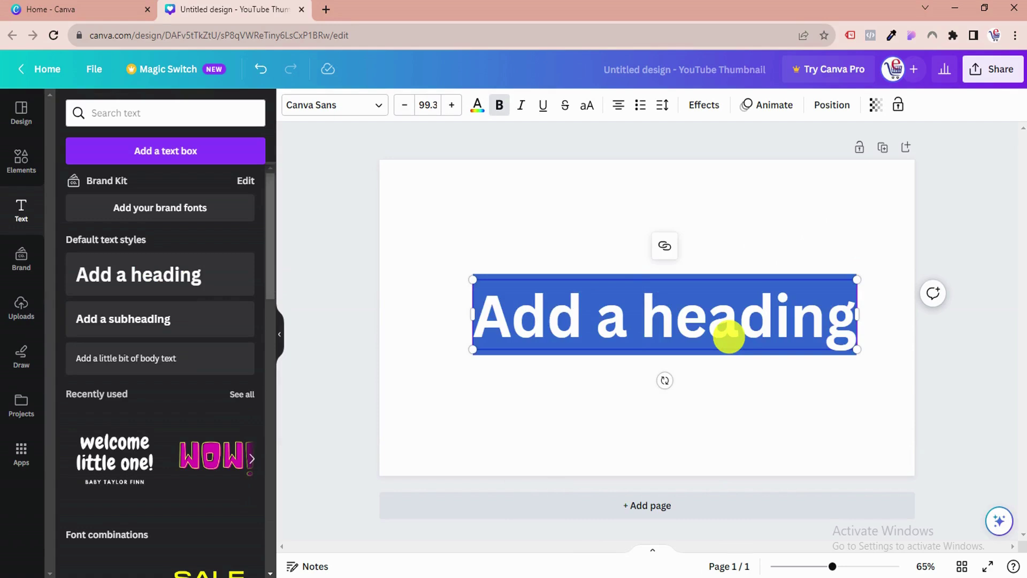
type("Ca")
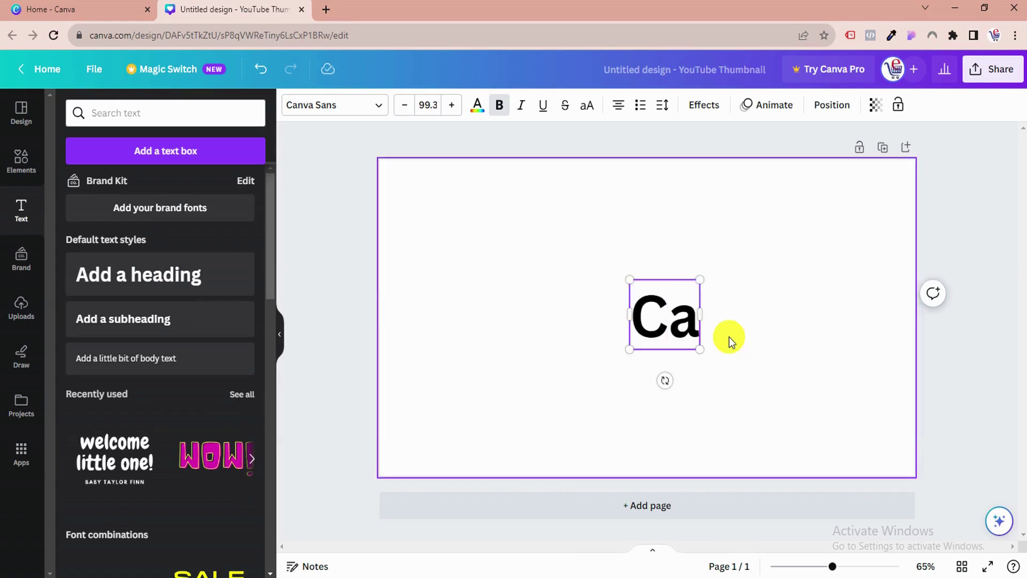
type("nva")
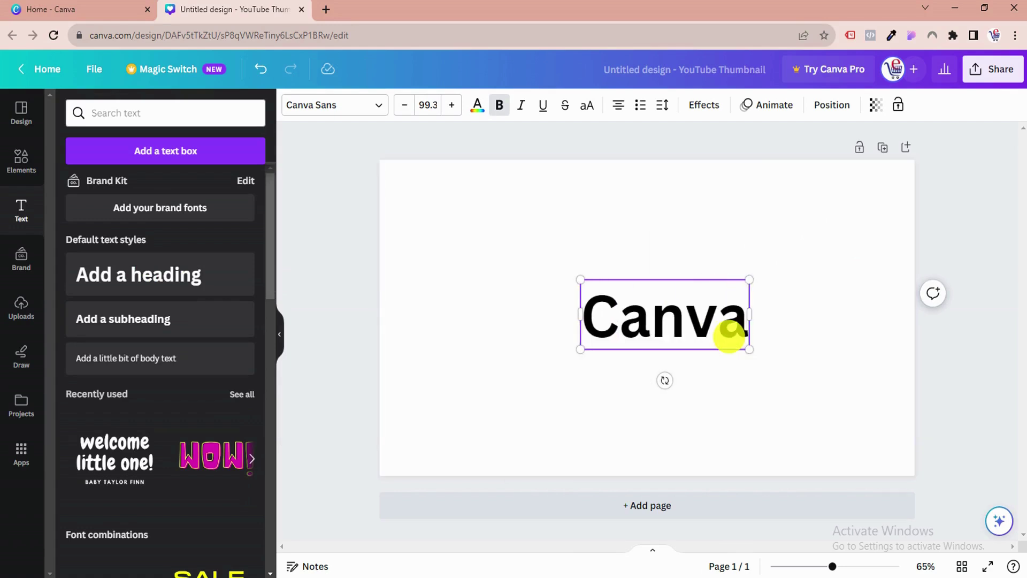
left_click(666, 207)
Step: Enlarge the Canva text to about size 216 and centre it horizontally in the upper half of the page
left_click(698, 332)
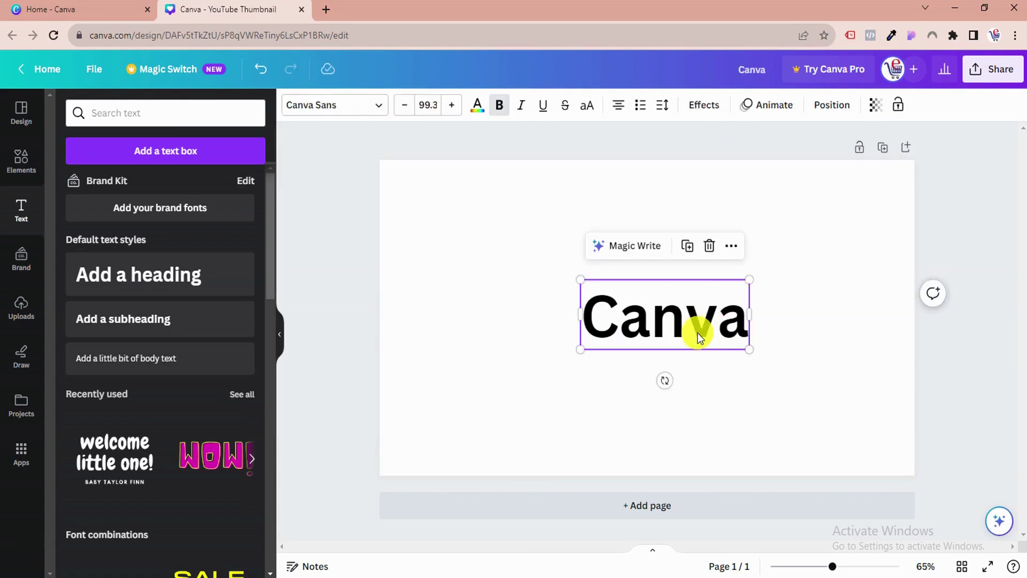
left_click_drag(580, 280, 453, 239)
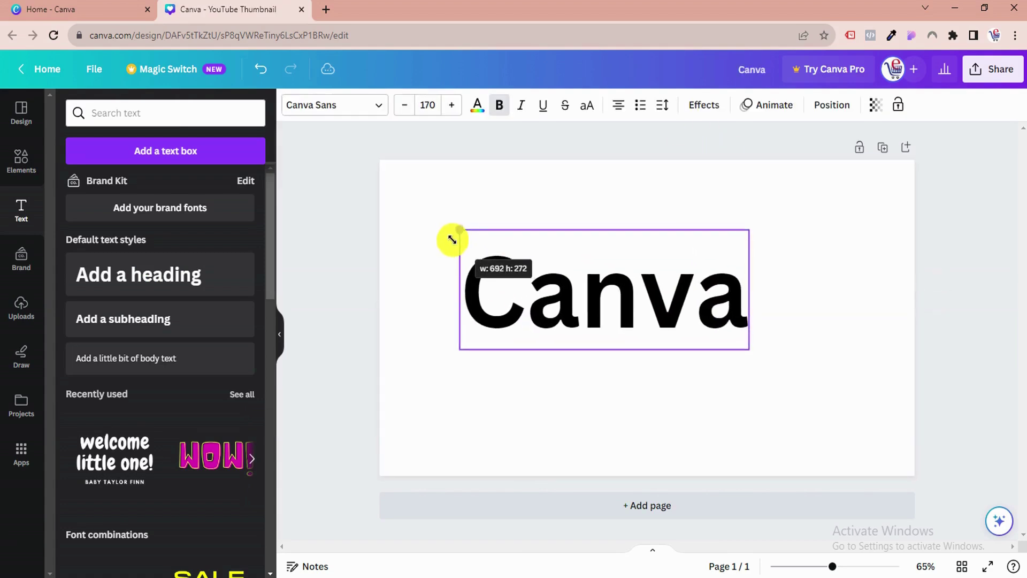
left_click_drag(749, 230, 821, 200)
mouse_move(638, 310)
left_mouse_down()
mouse_move(681, 310)
mouse_move(624, 345)
mouse_move(644, 358)
mouse_move(638, 305)
left_mouse_up()
Step: Set the page background to the solid yellow default colour
left_click(395, 200)
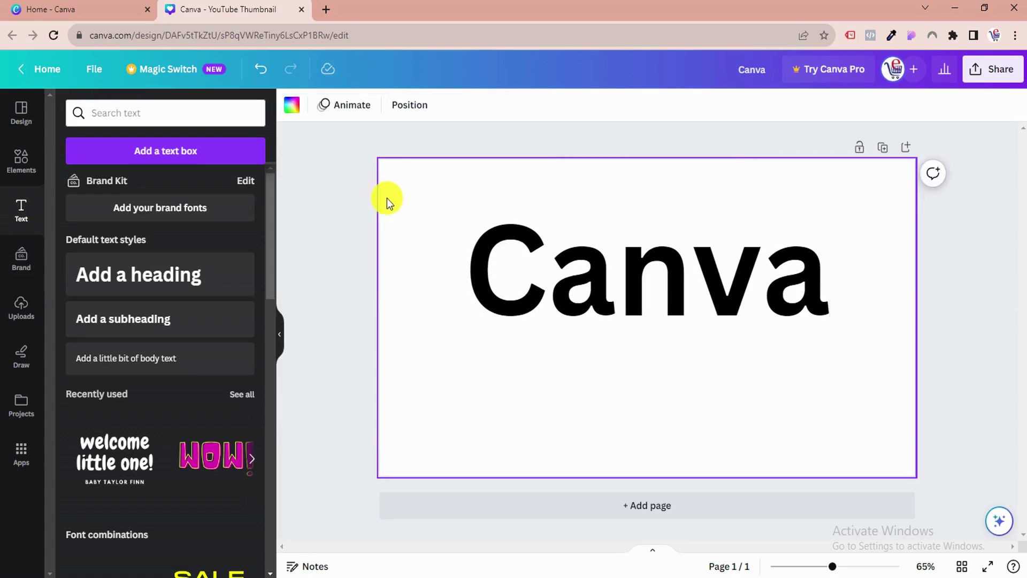
left_click(291, 104)
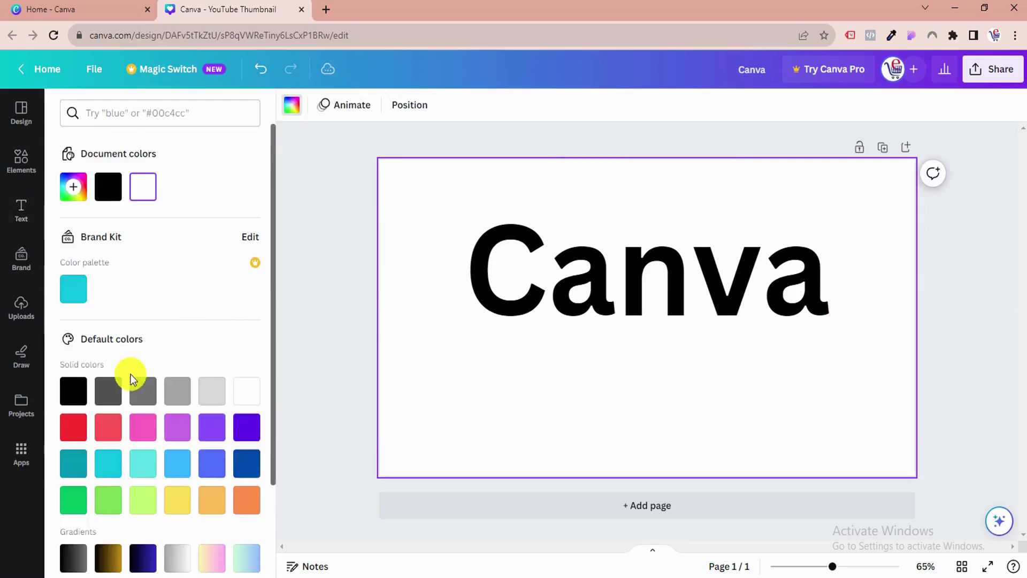
left_click(177, 500)
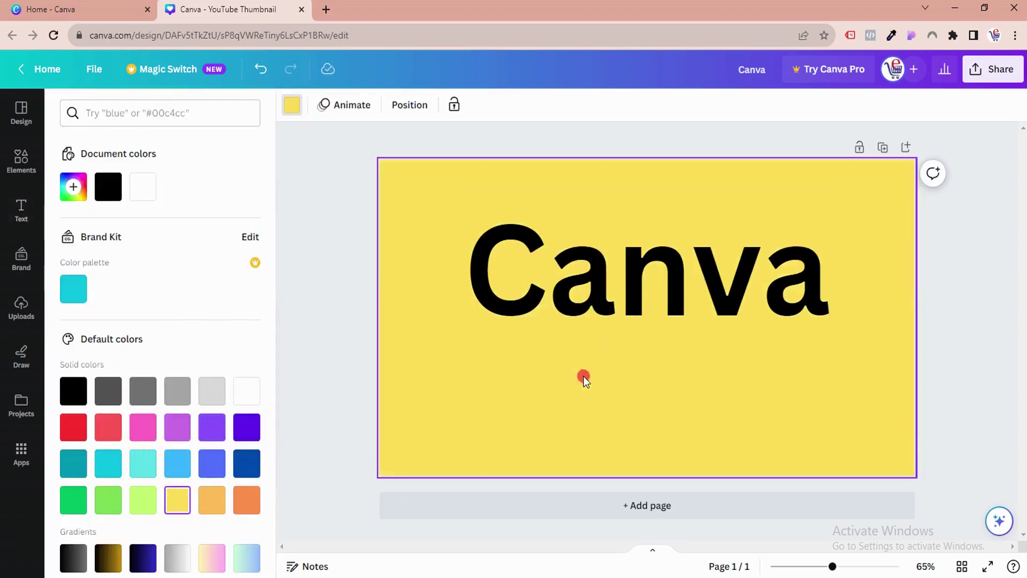
Step: Try the Copperplate Gothic 29 AB font on the Canva text
left_click(580, 262)
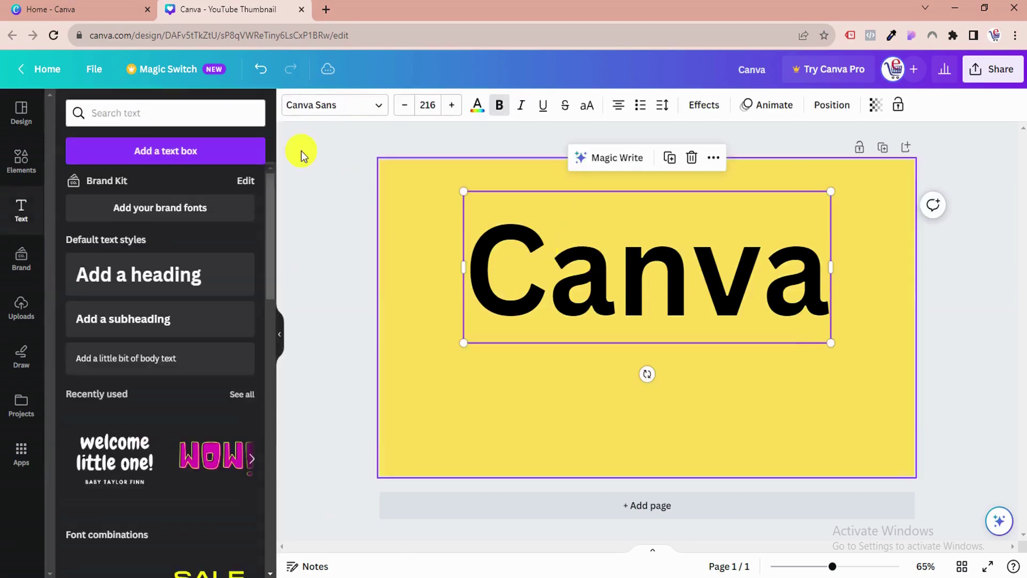
left_click(379, 106)
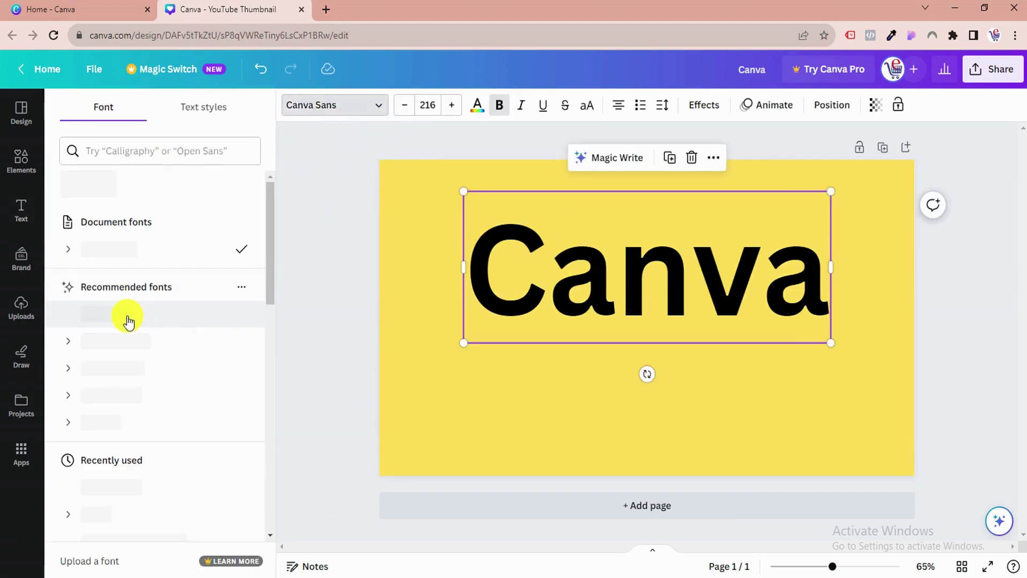
scroll(127, 316, "down", 5)
scroll(161, 319, "up", 5)
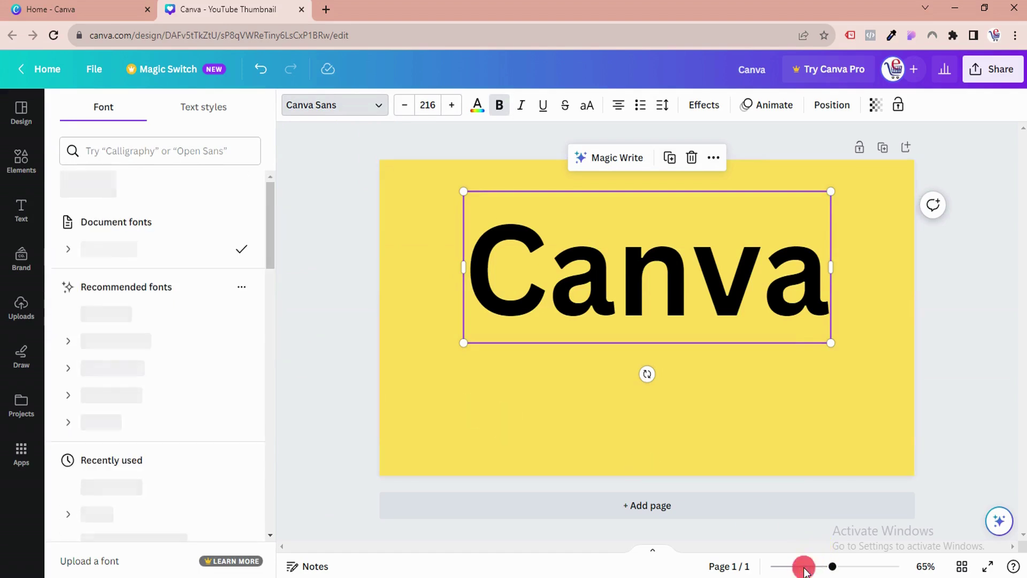
scroll(126, 345, "down", 6)
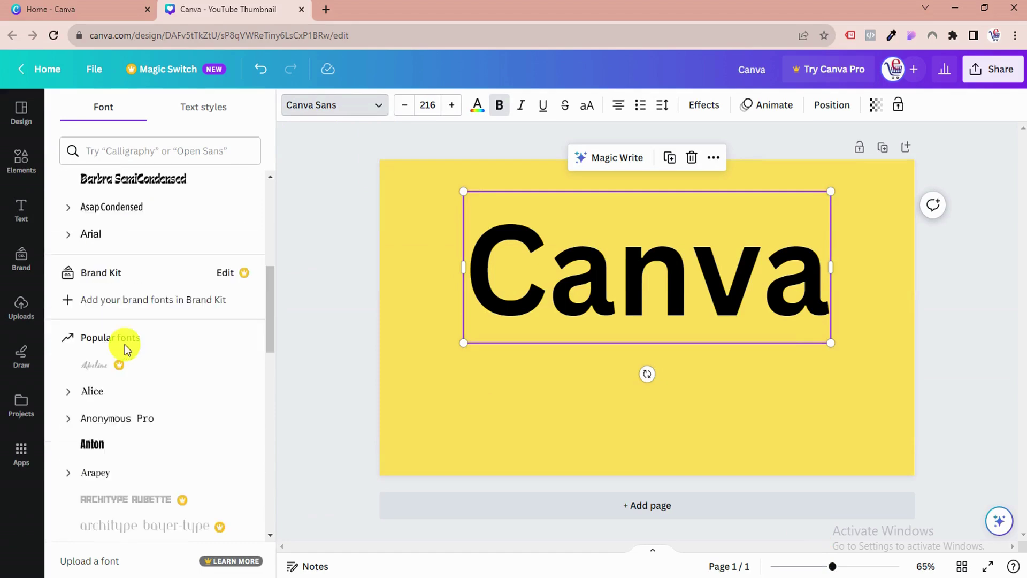
scroll(127, 345, "up", 6)
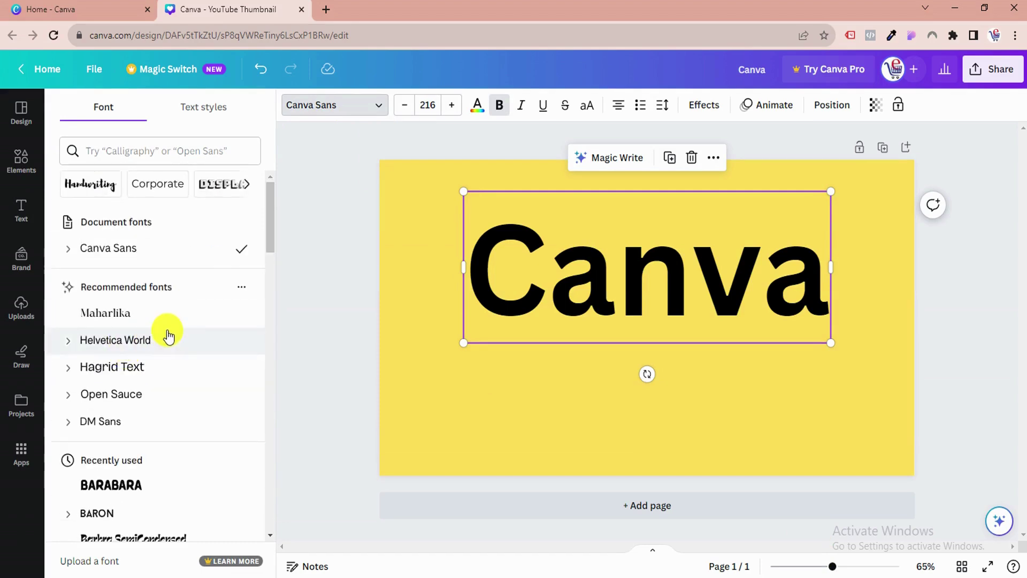
scroll(163, 337, "down", 5)
scroll(167, 333, "down", 5)
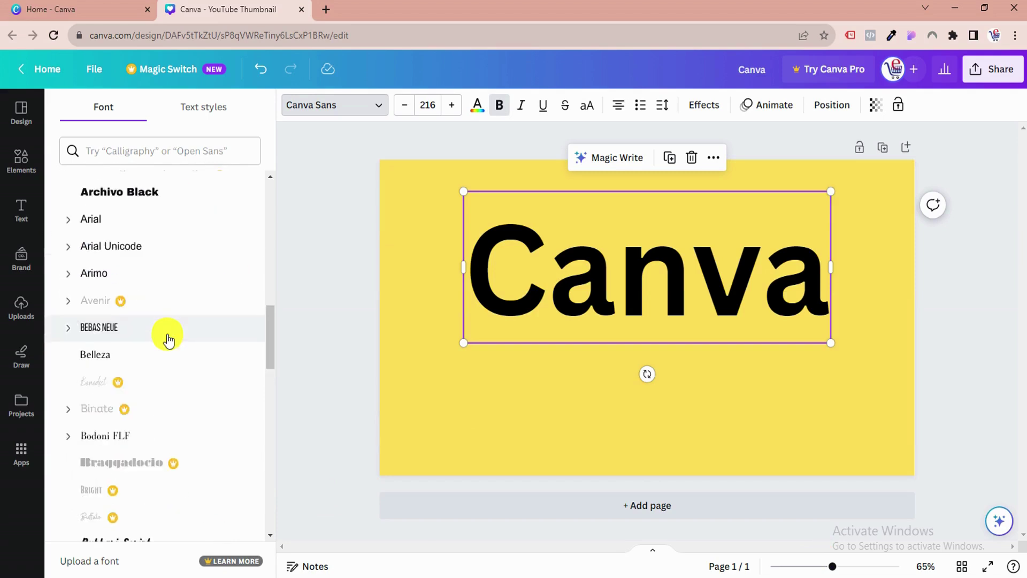
scroll(168, 340, "down", 5)
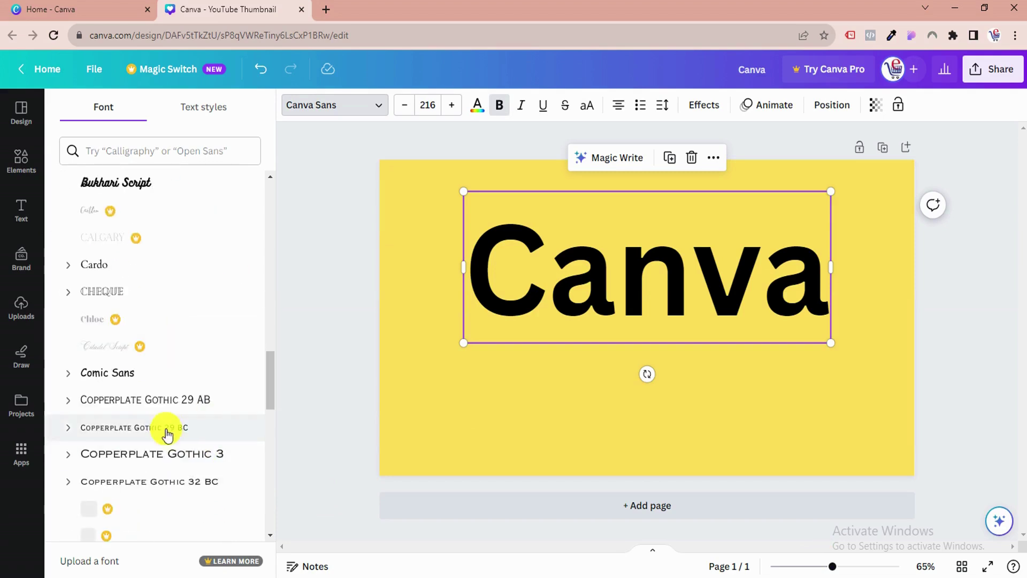
left_click(170, 412)
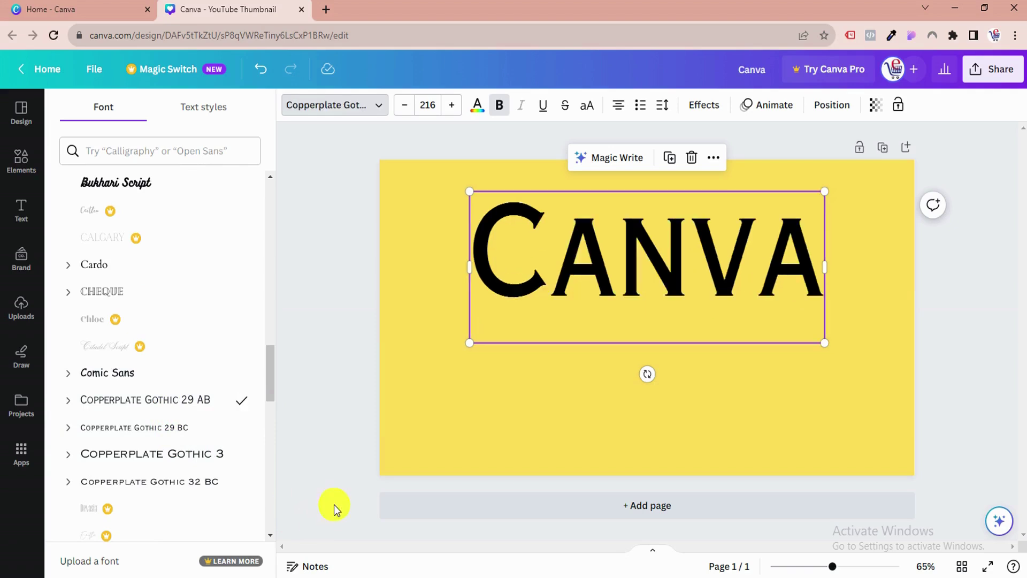
Step: Try the Copperplate Gothic 29 BC, Copperplate Gothic 32 AB and Cheque fonts on the Canva text
left_click(156, 433)
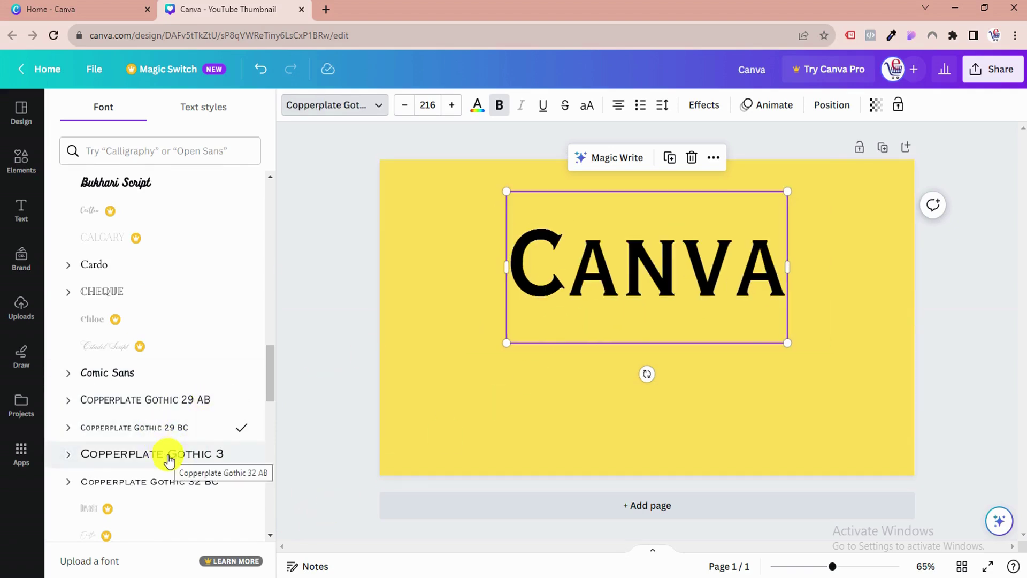
left_click(168, 459)
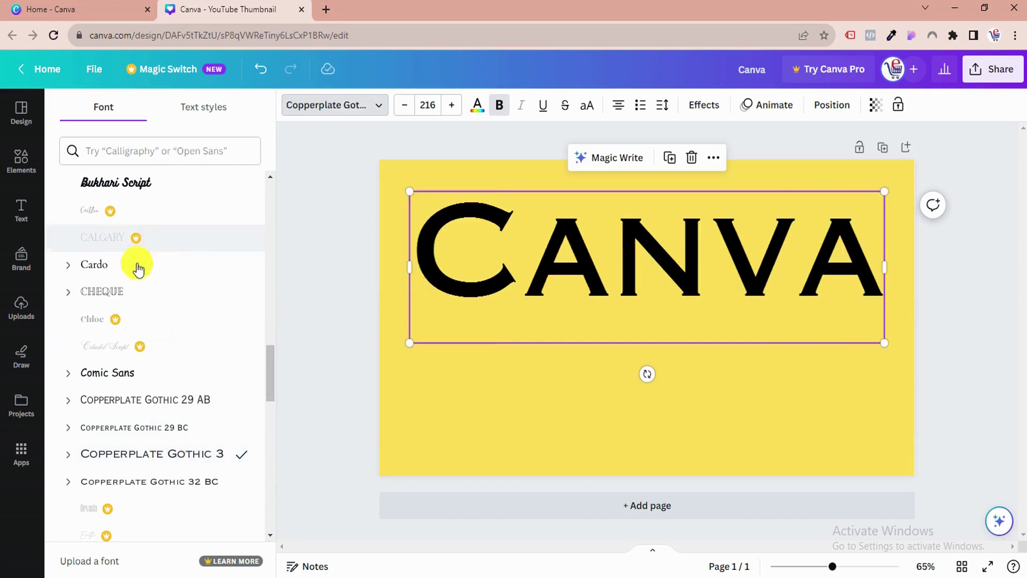
left_click(133, 293)
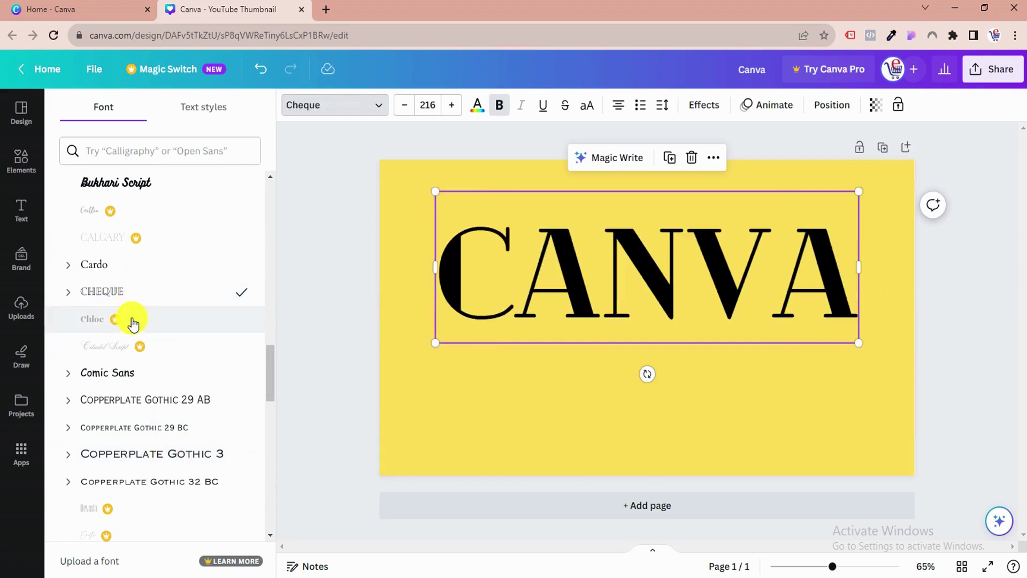
Step: Filter the fonts by Handwriting, try Beth Ellen, and set the Canva text's font to Celandine
scroll(132, 321, "up", 10)
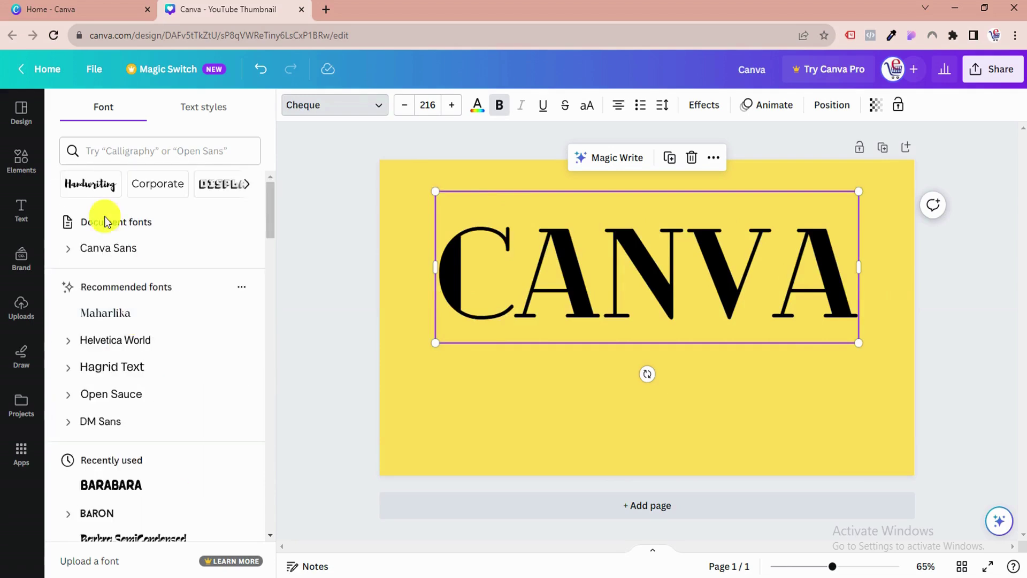
left_click(83, 187)
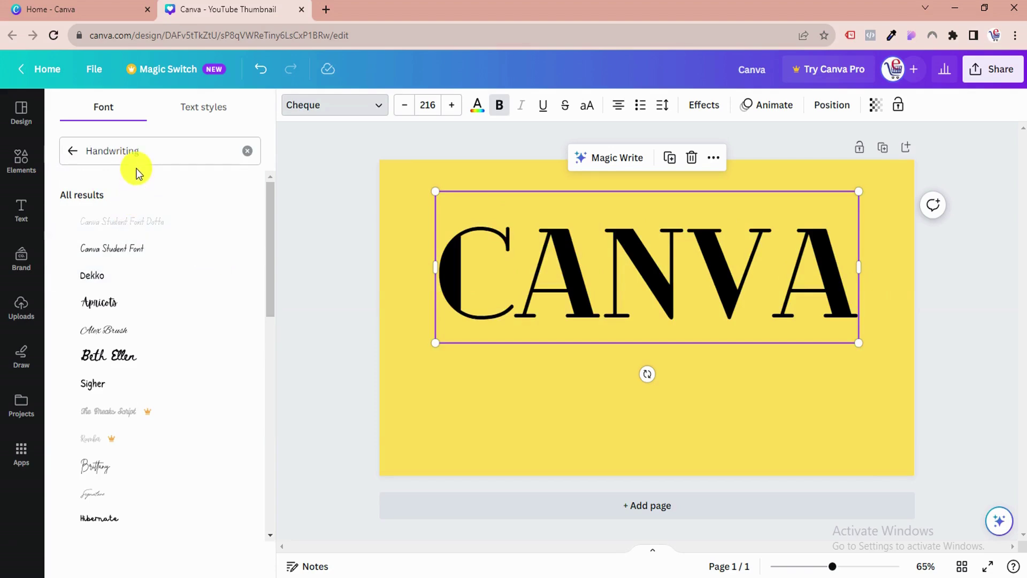
left_click(212, 355)
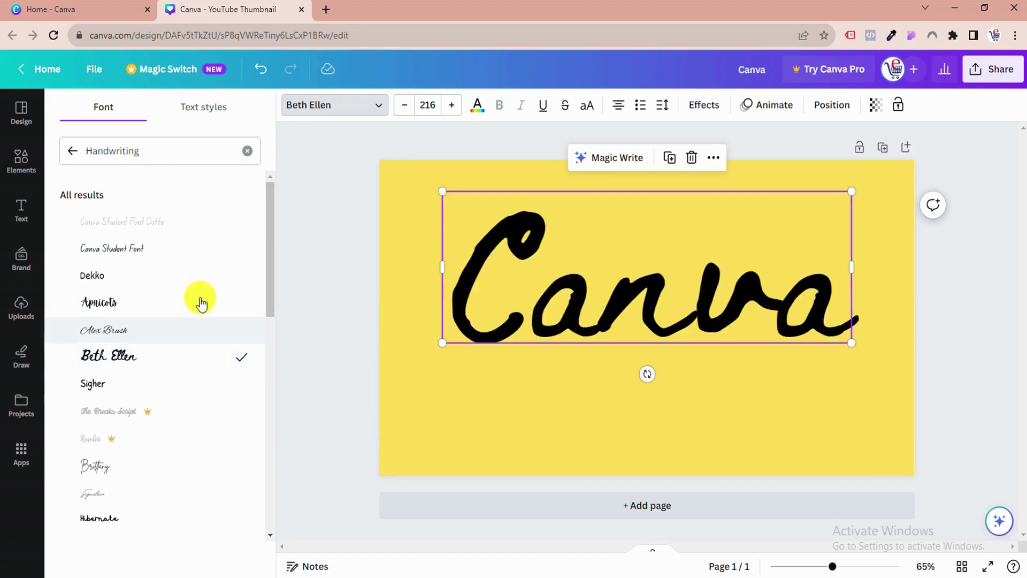
scroll(193, 276, "down", 6)
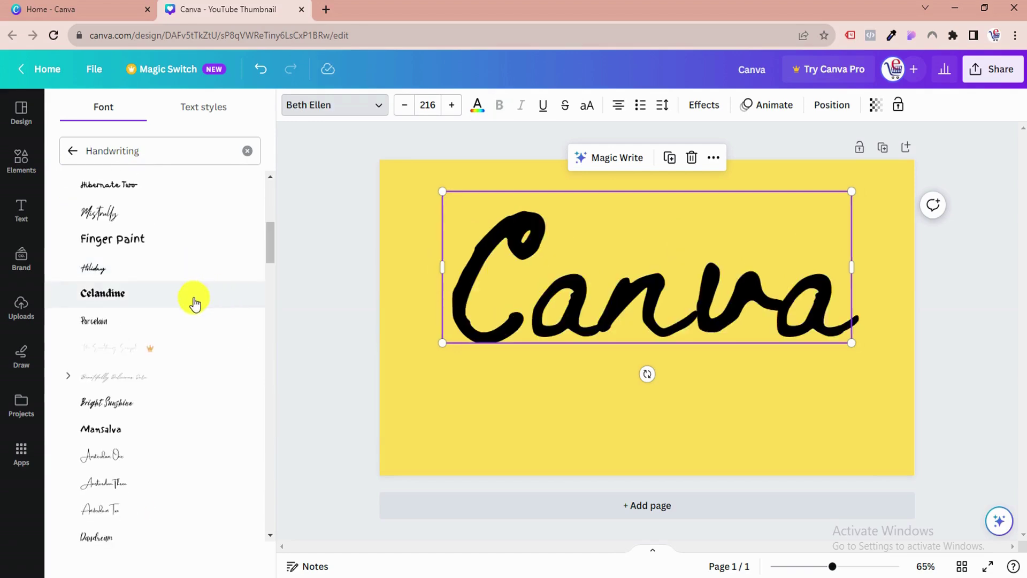
left_click(195, 299)
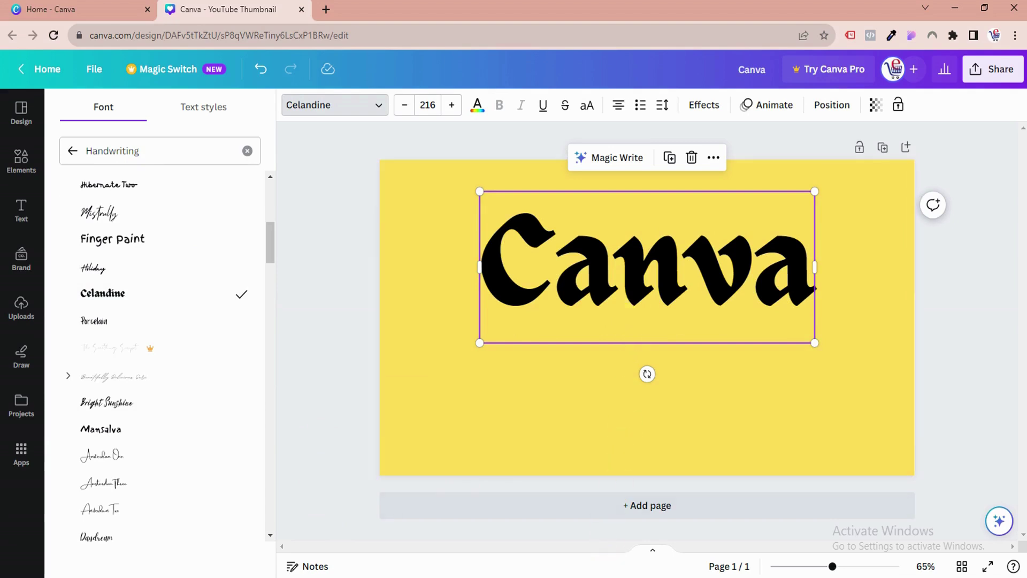
Step: Colour the Canva text white and apply the Shadow effect to it
left_click(478, 105)
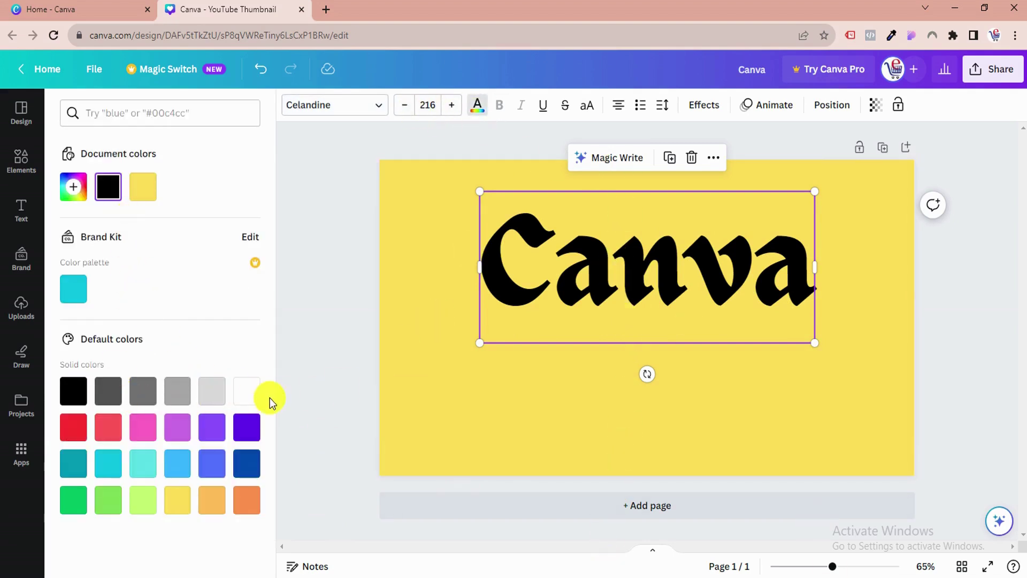
left_click(248, 395)
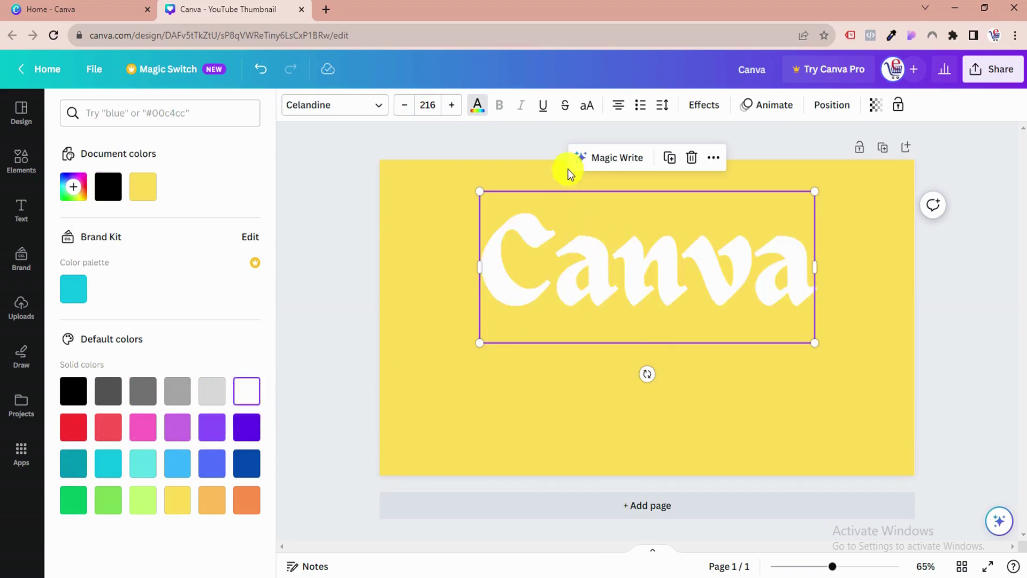
left_click(705, 106)
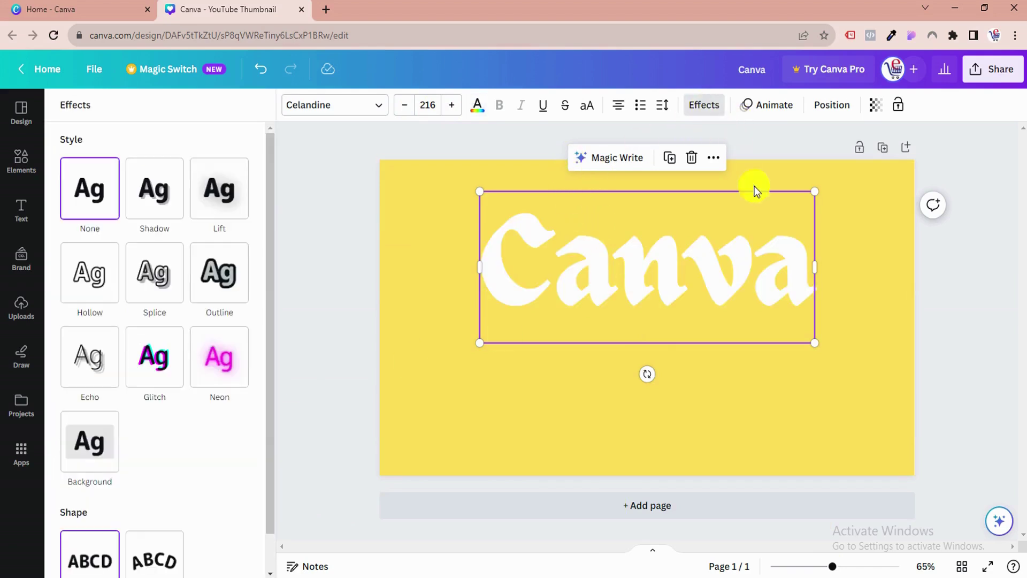
left_click(150, 200)
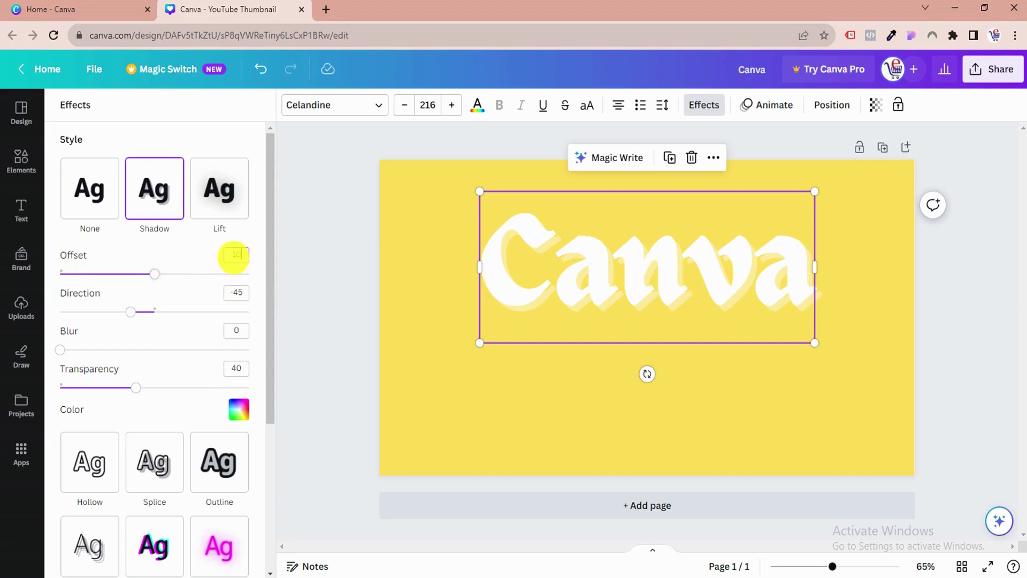
Step: Set the text shadow's offset to 100 and its blur to 82
key("Return")
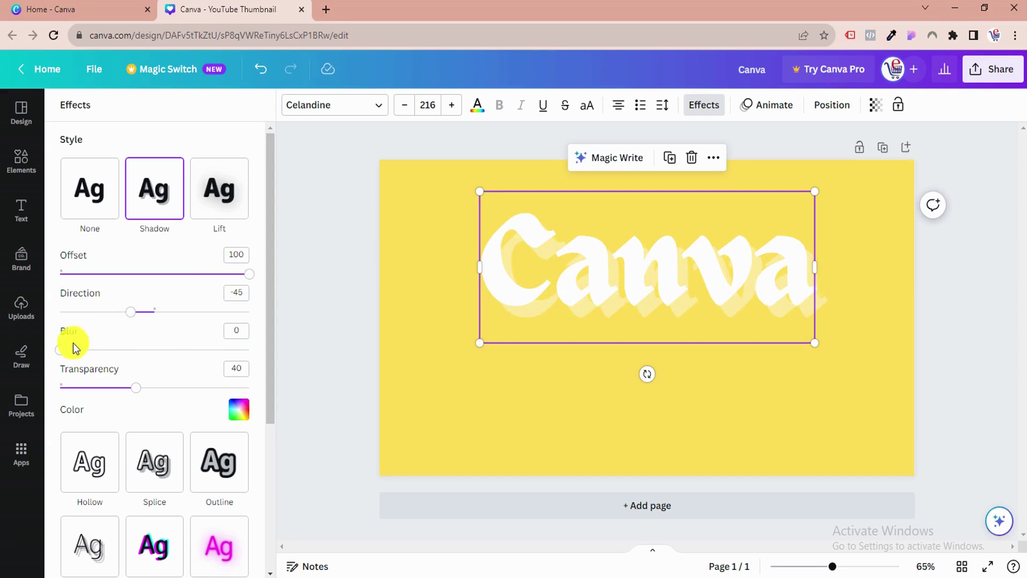
left_click(235, 330)
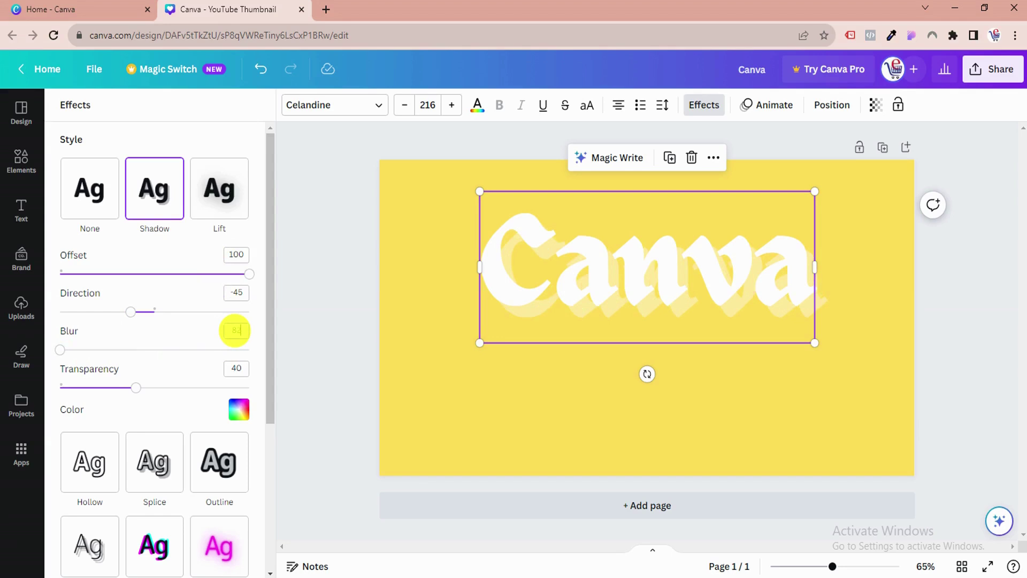
type("82")
key("Return")
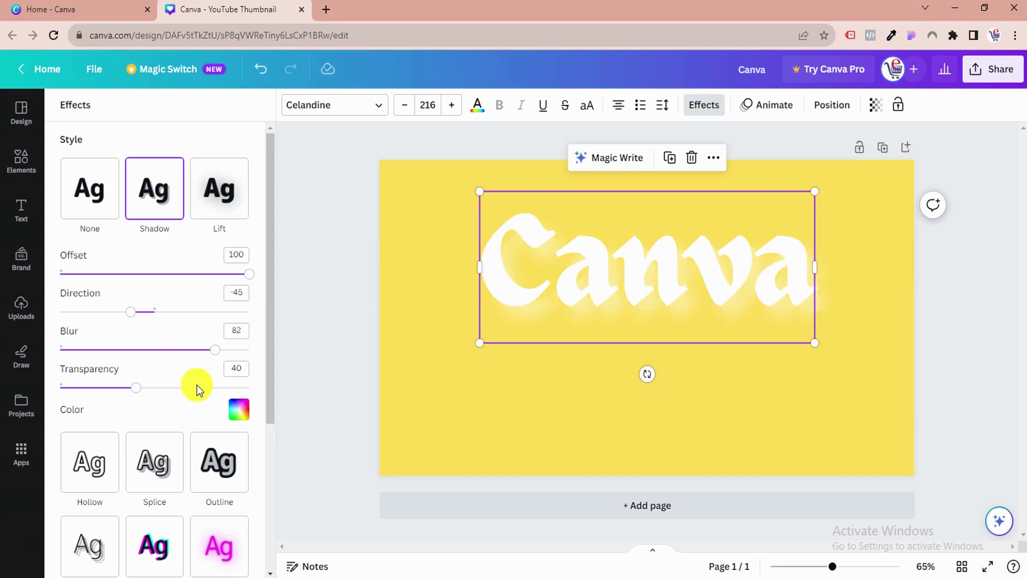
Step: Change the text shadow's colour to black (#000000)
left_click(237, 413)
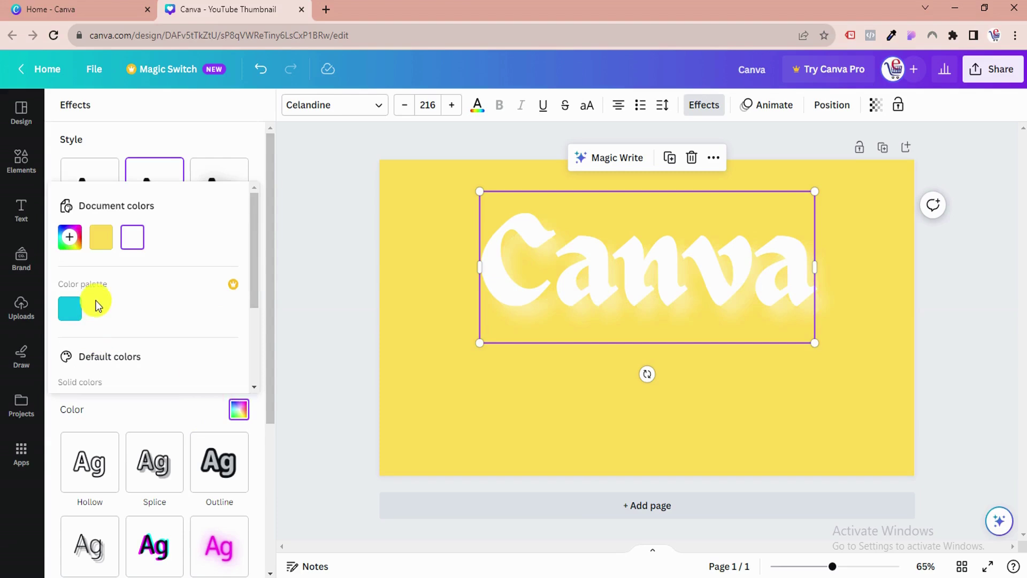
scroll(199, 348, "down", 3)
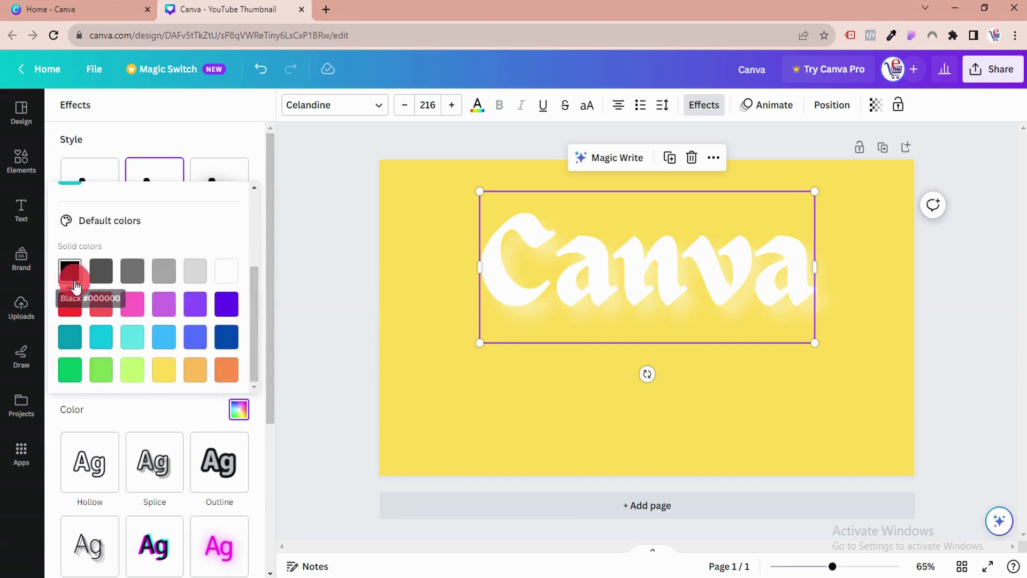
left_click(73, 276)
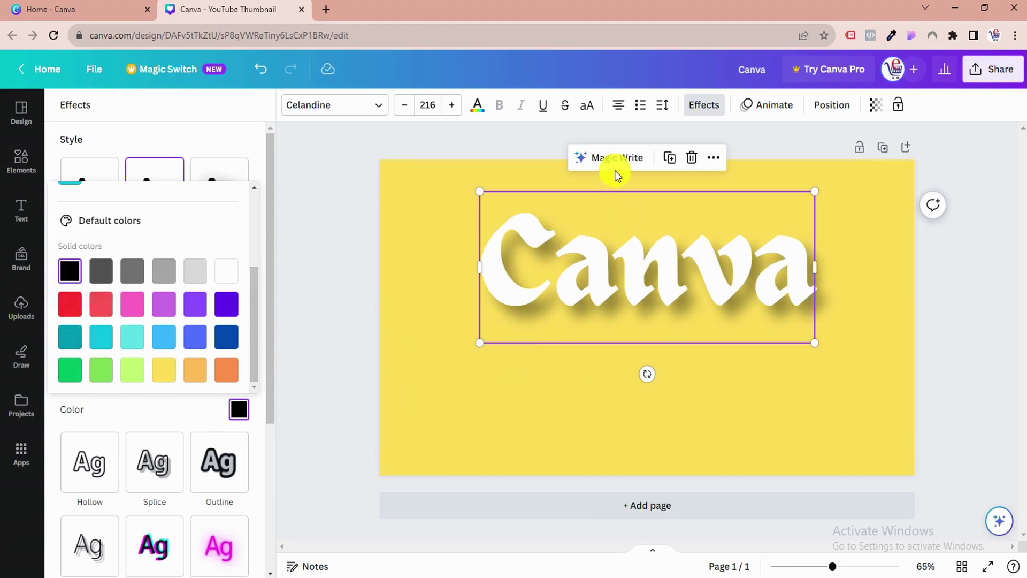
Step: Duplicate the white Canva text and align the copy exactly over the original
left_click(672, 162)
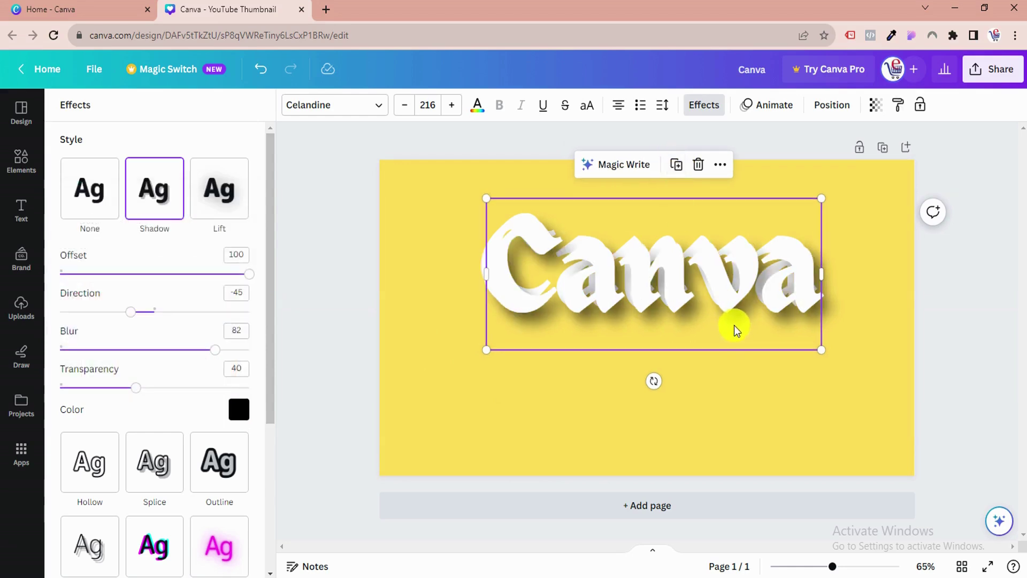
left_click_drag(718, 319, 712, 312)
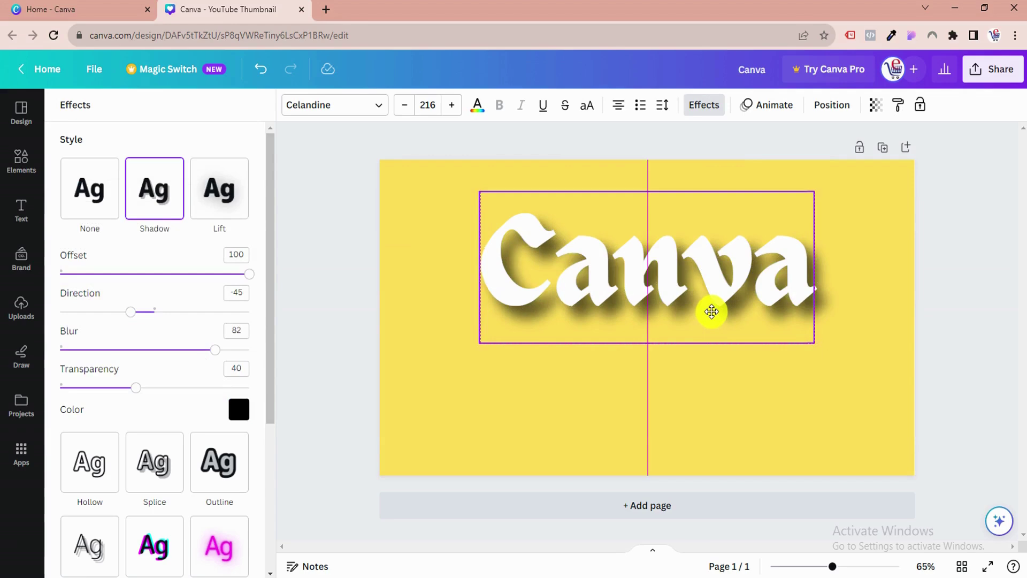
left_click_drag(712, 312, 712, 314)
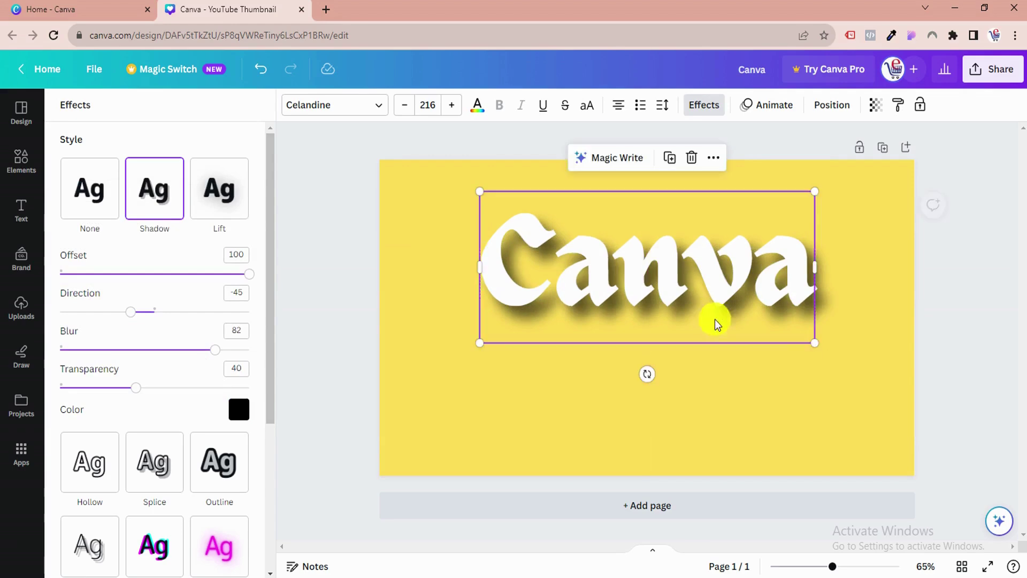
left_click(852, 406)
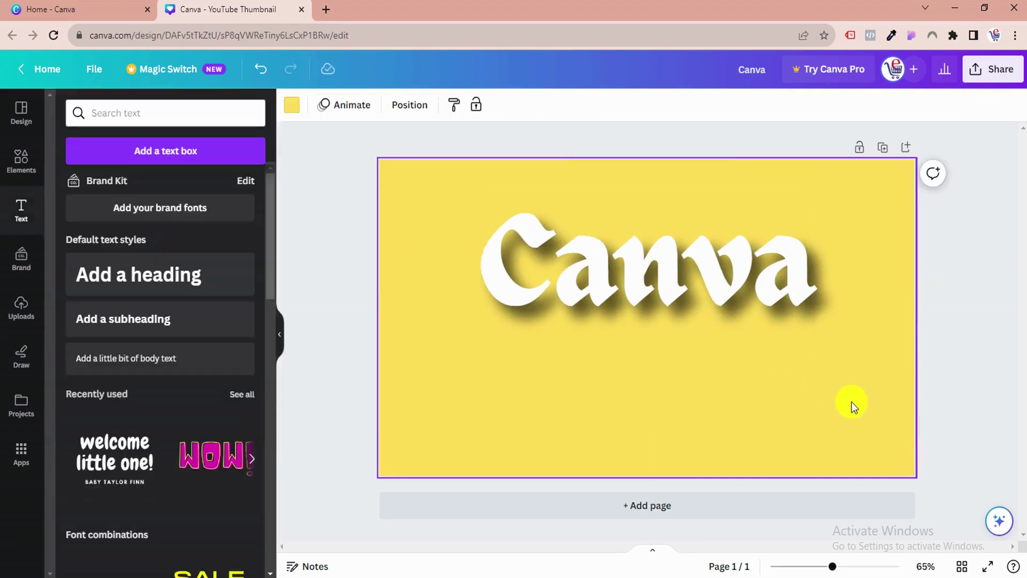
Step: Select both Canva text layers in the layer list and group them
left_click(561, 278)
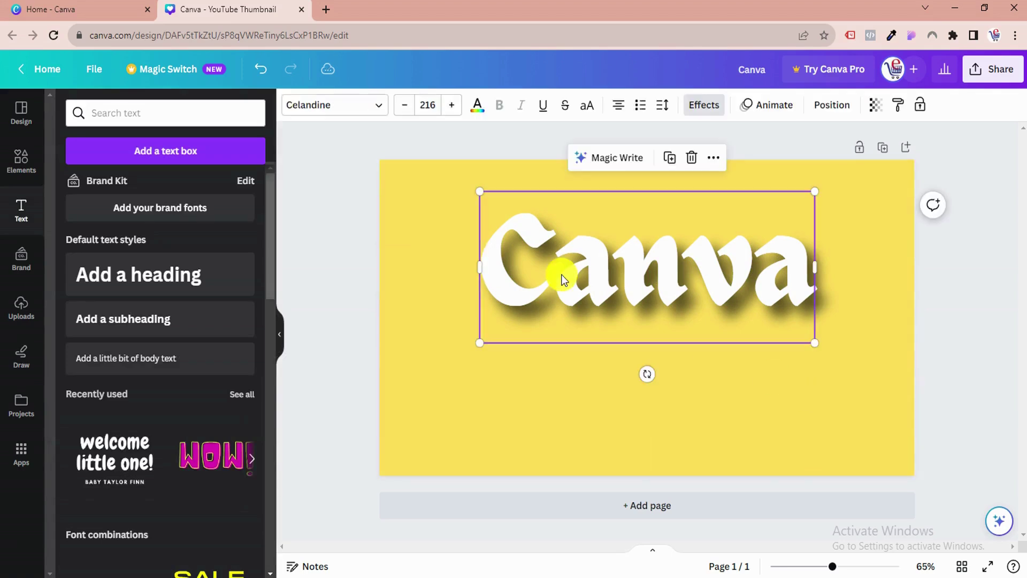
left_click(832, 107)
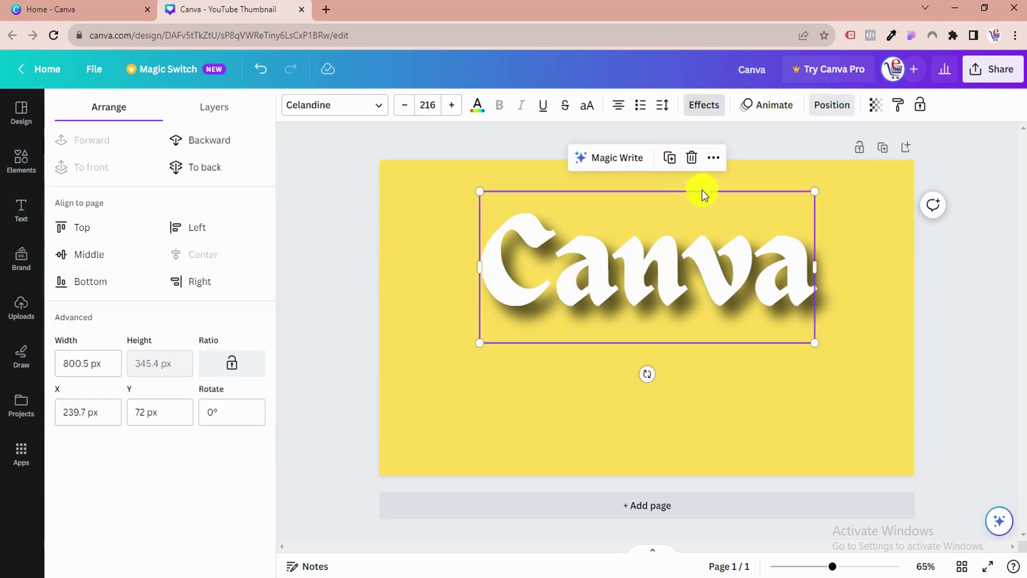
left_click(211, 114)
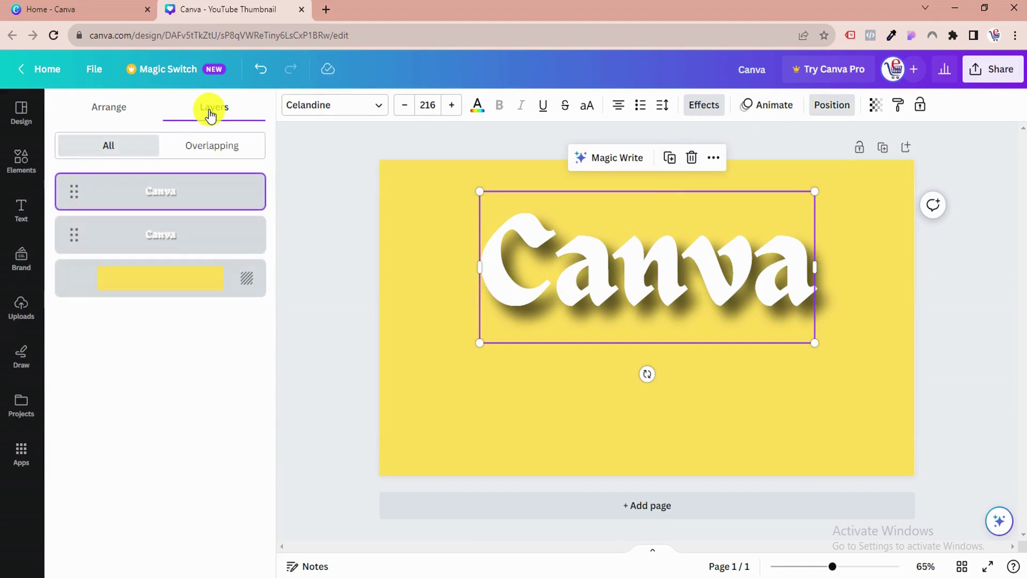
mouse_move(211, 198)
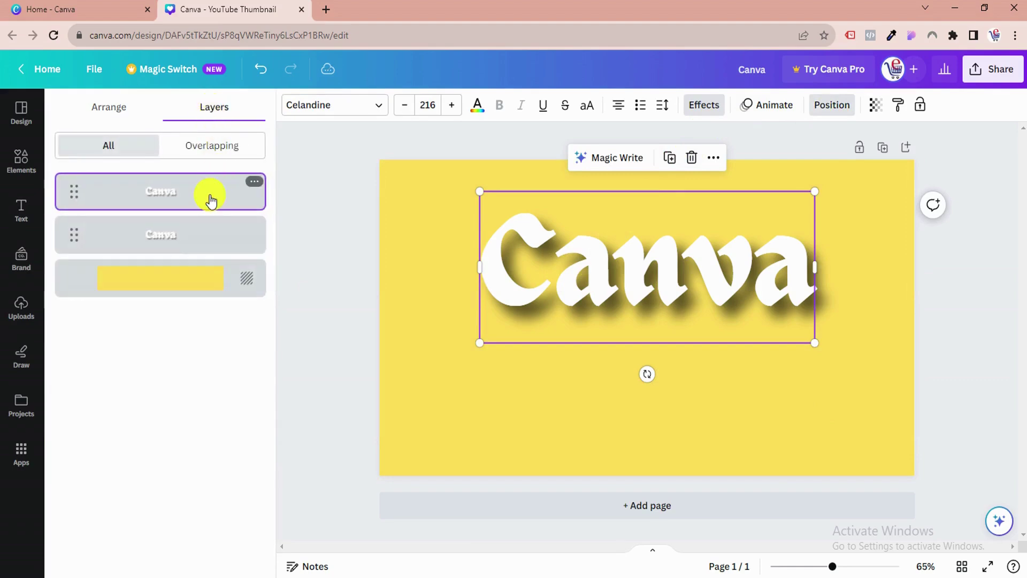
left_click(210, 236, "shift")
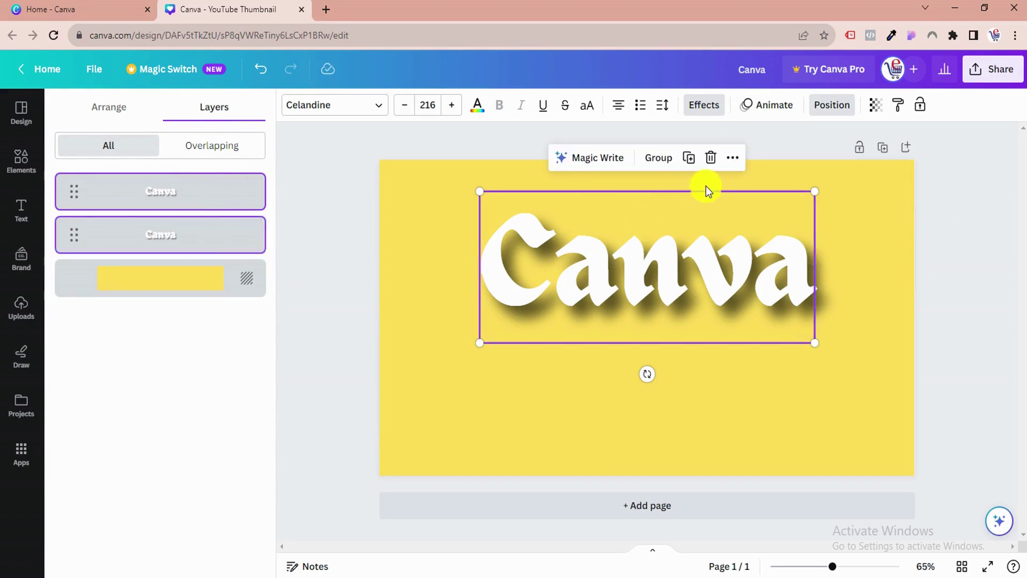
left_click(653, 161)
left_click(839, 416)
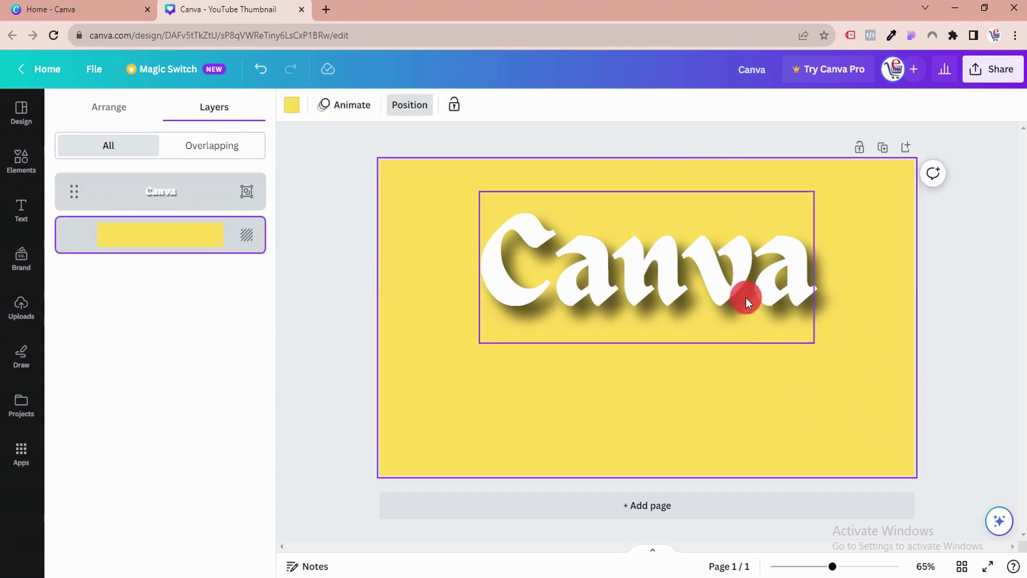
Step: Enlarge the Canva text group to a font size of about 330 and position it across the upper part of the page
left_click_drag(746, 298, 851, 257)
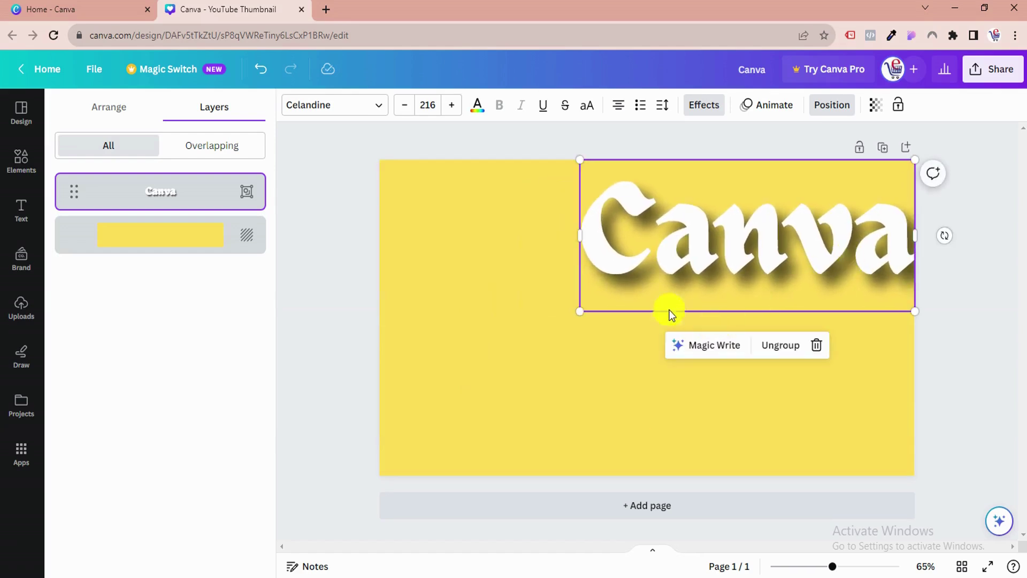
left_click_drag(580, 311, 406, 459)
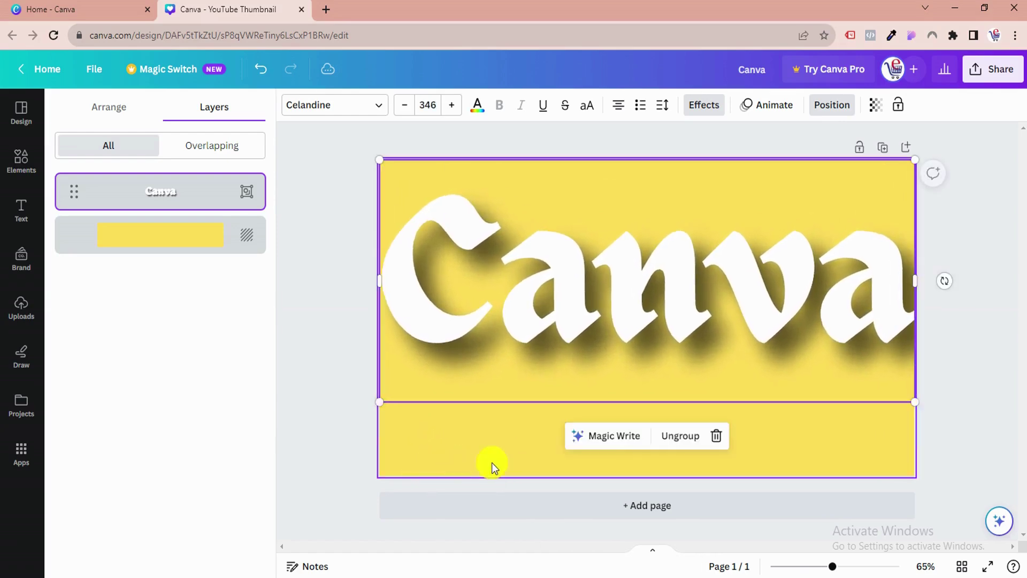
left_click(788, 445)
left_click_drag(777, 364, 768, 349)
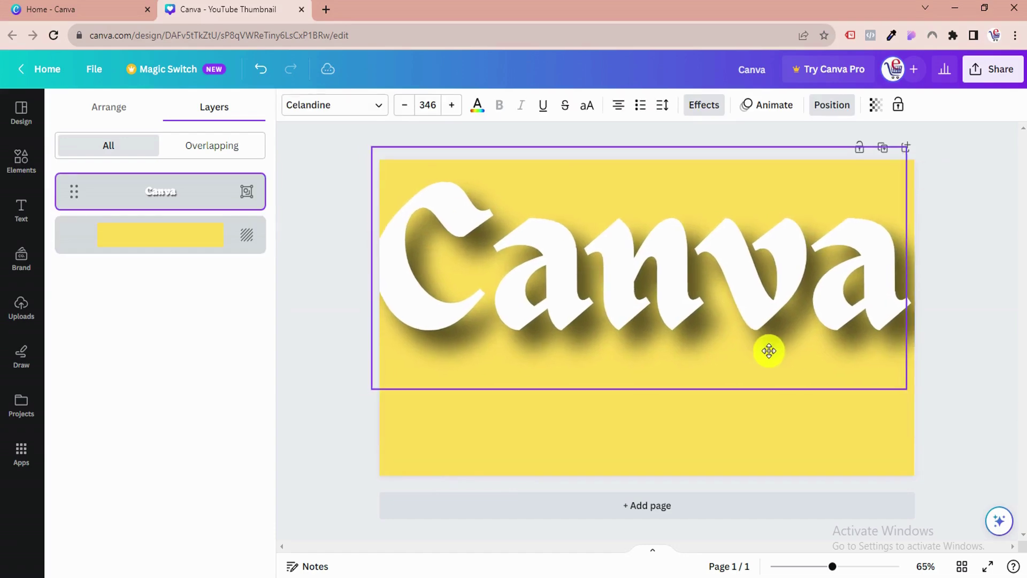
left_click_drag(372, 390, 394, 374)
left_click_drag(732, 330, 729, 333)
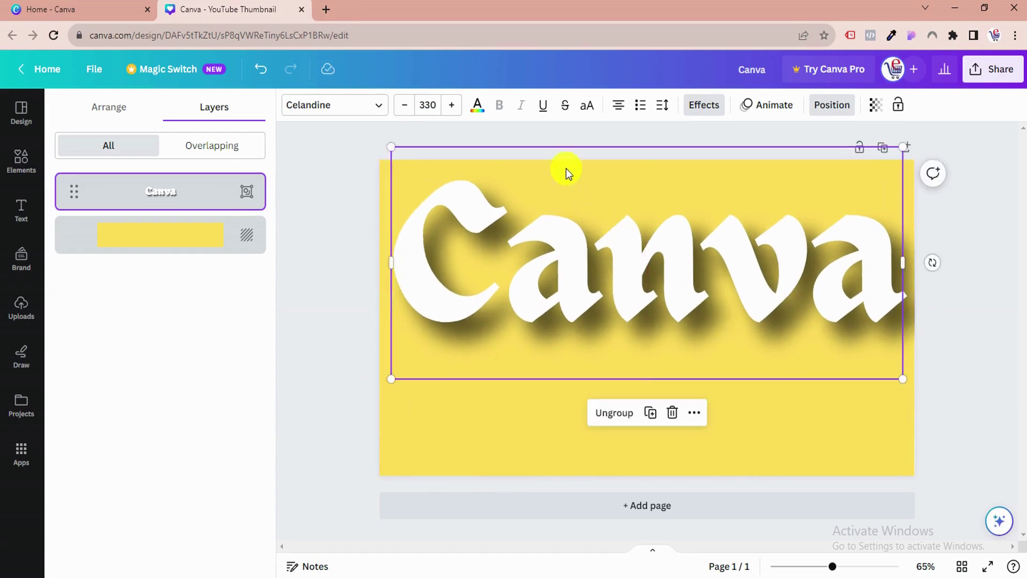
Step: Try black and coral red as the colour of the grouped Canva text
left_click(477, 109)
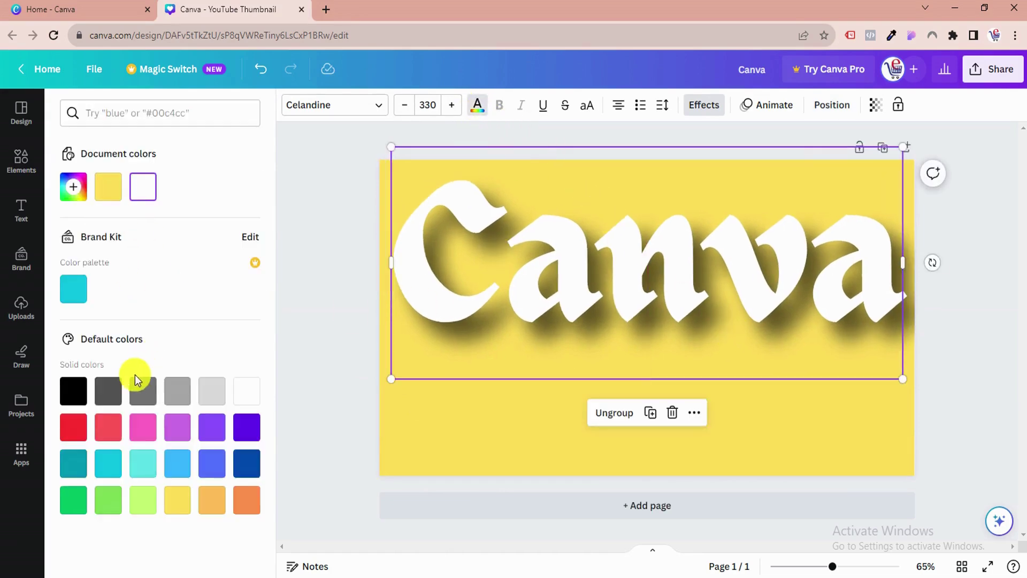
left_click(79, 396)
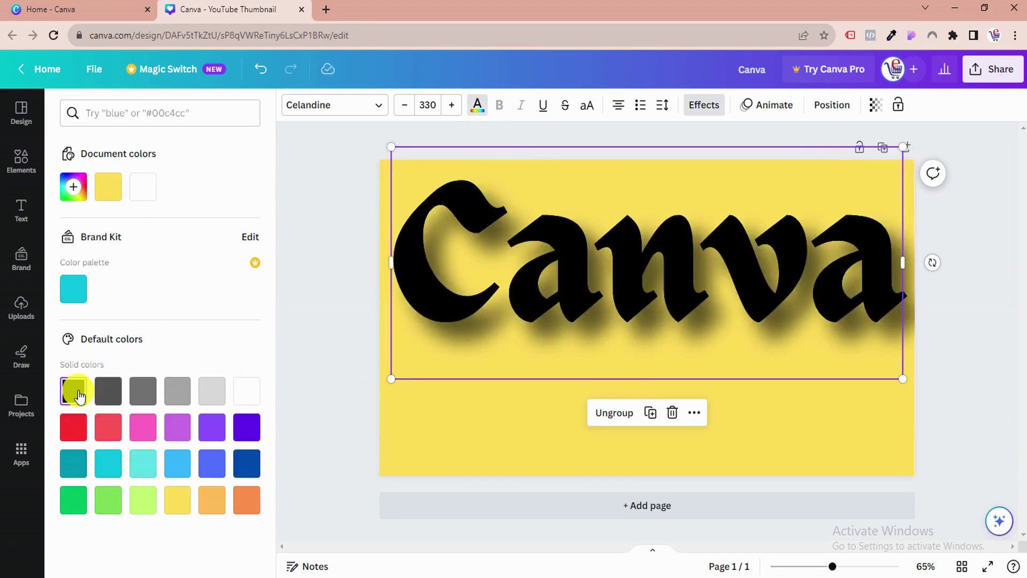
left_click(108, 431)
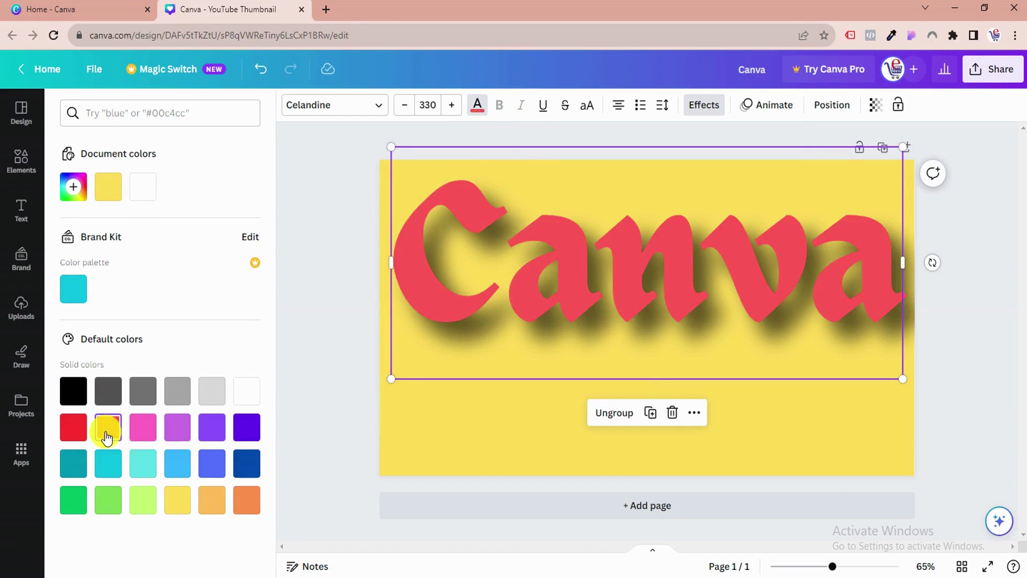
left_click(521, 455)
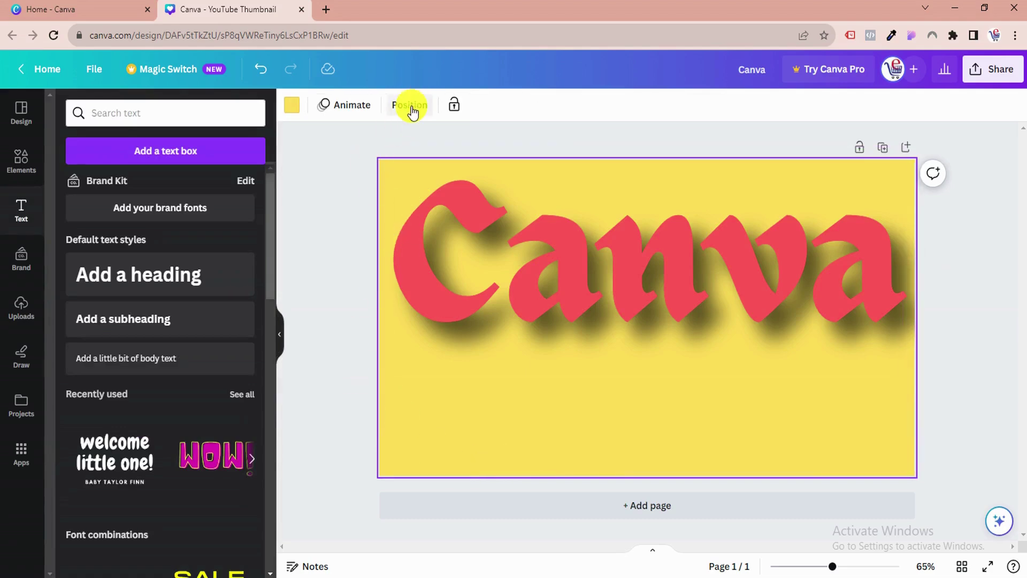
left_click(292, 105)
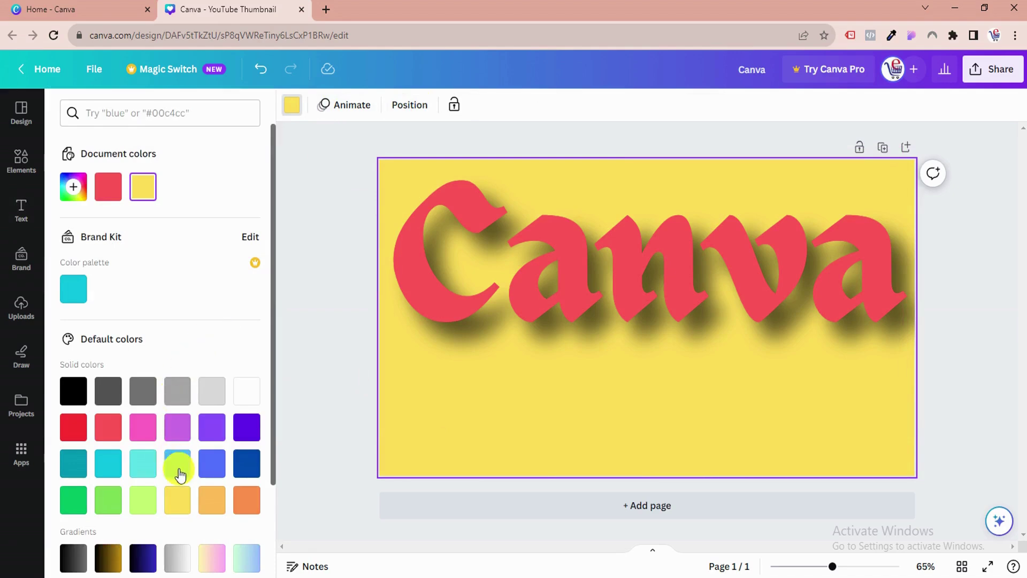
Step: Try light turquoise on the grouped Canva text and set its colour to dark teal
left_click(401, 319)
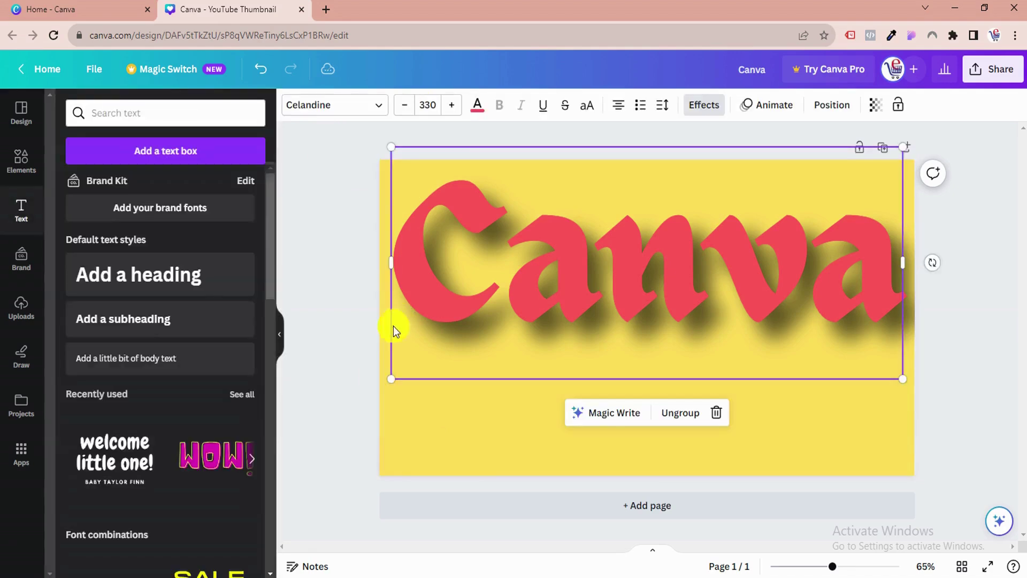
left_click(477, 105)
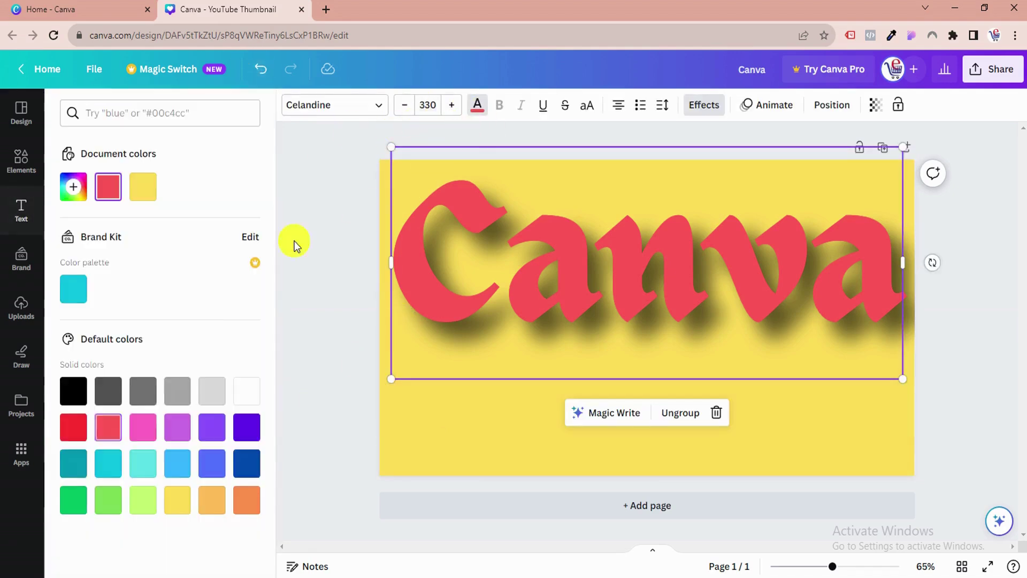
left_click(108, 466)
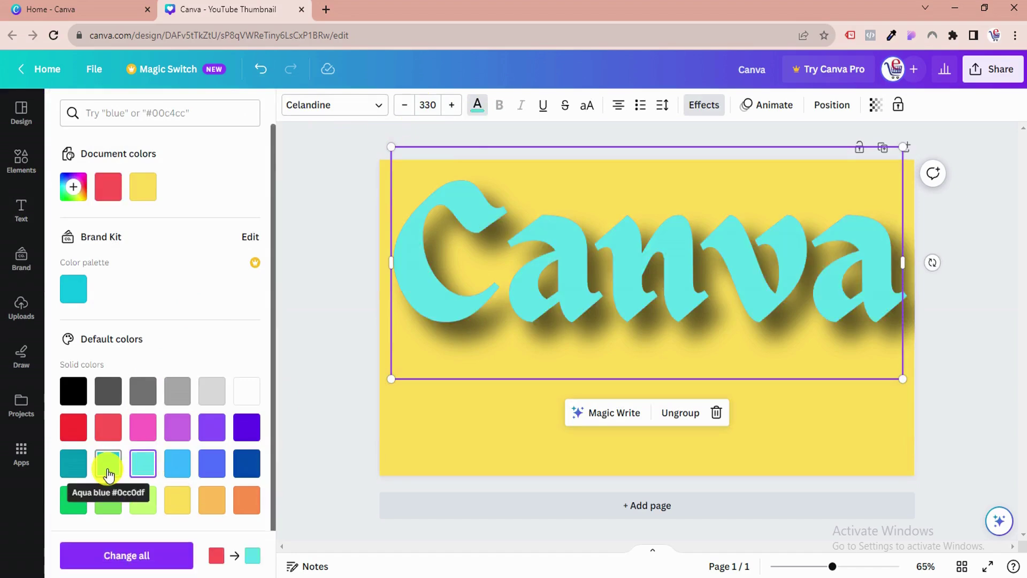
left_click(74, 463)
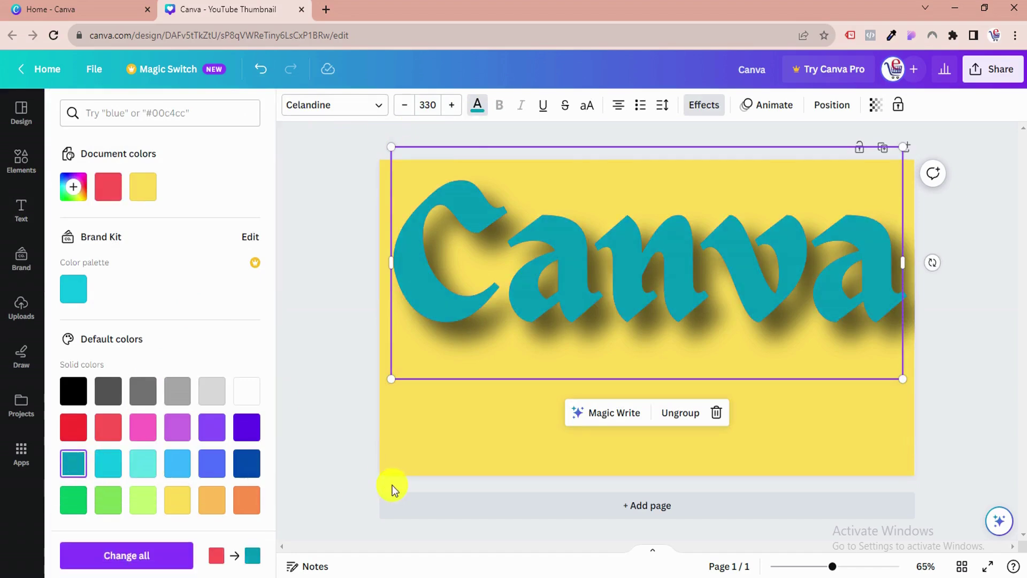
left_click(330, 505)
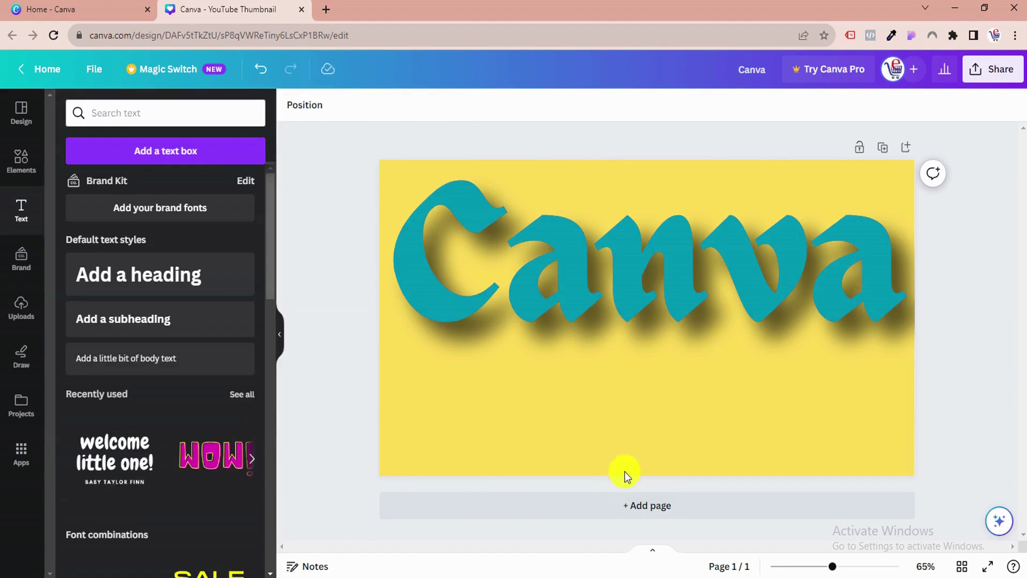
Step: Shrink the Canva text group to a font size of about 277 and move it near the page's top centre
left_click(640, 364)
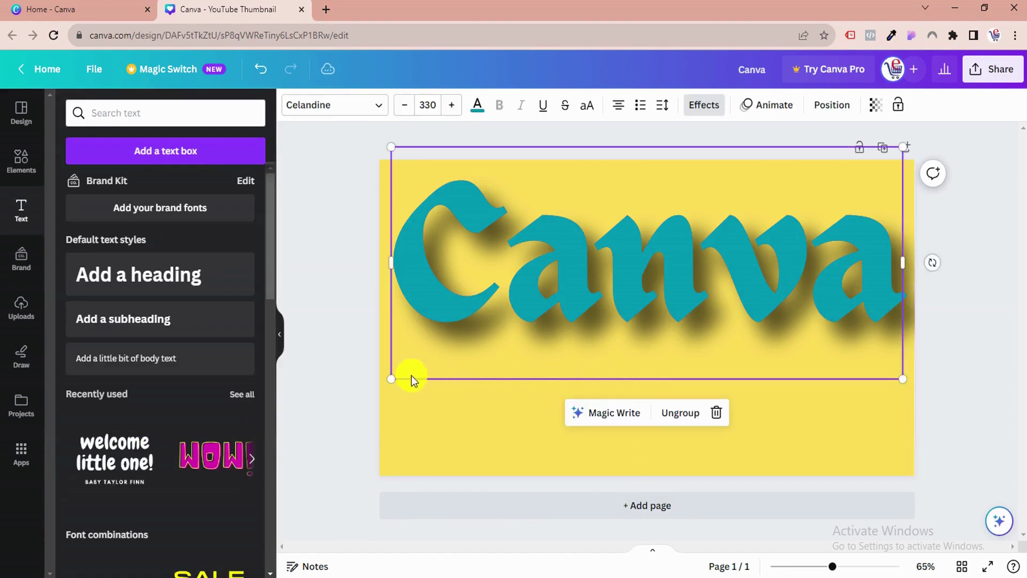
left_click_drag(394, 374, 475, 338)
left_click_drag(695, 287, 659, 289)
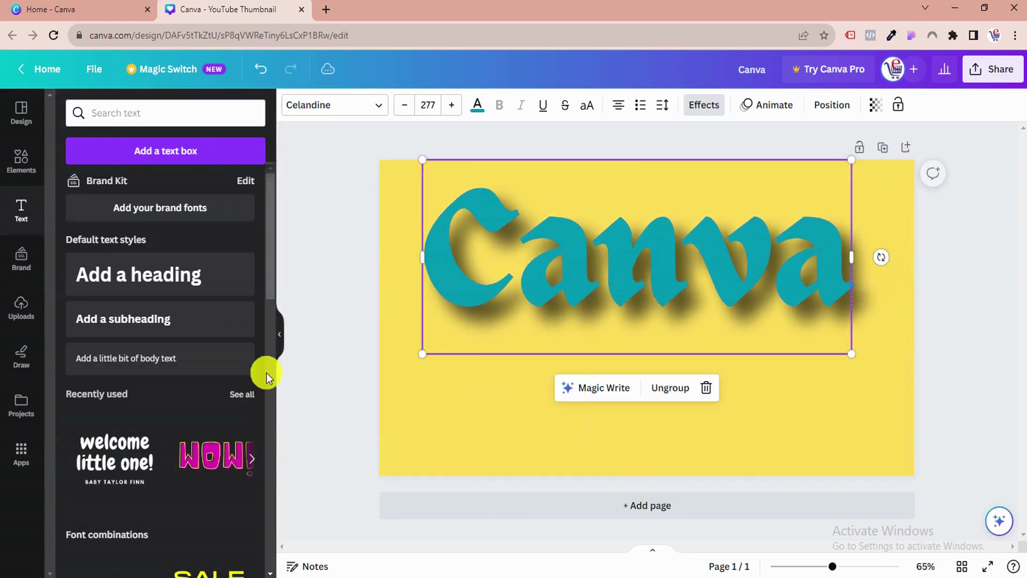
Step: Add a heading reading "COOL" below the Canva text
left_click(202, 275)
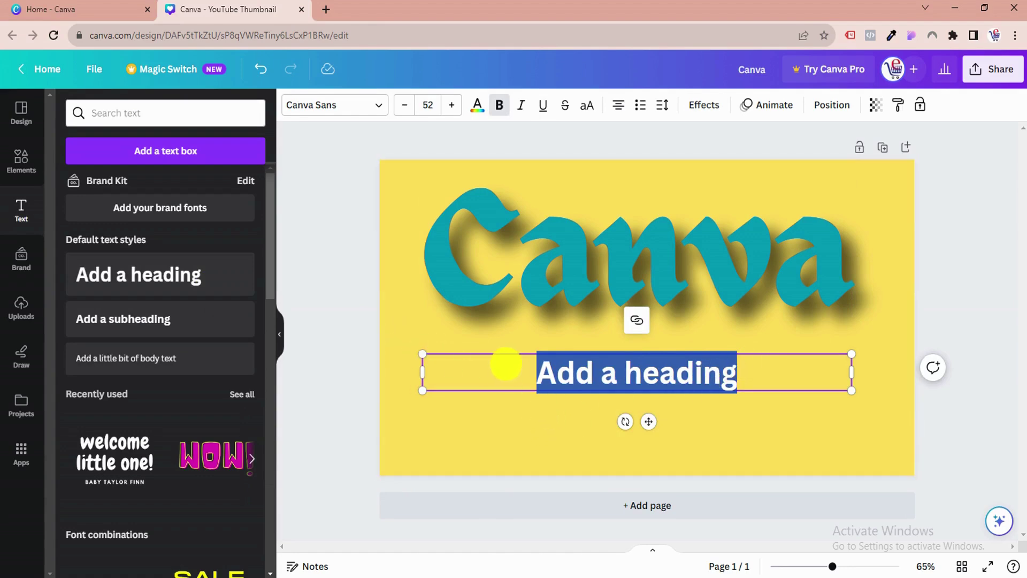
type("COOL")
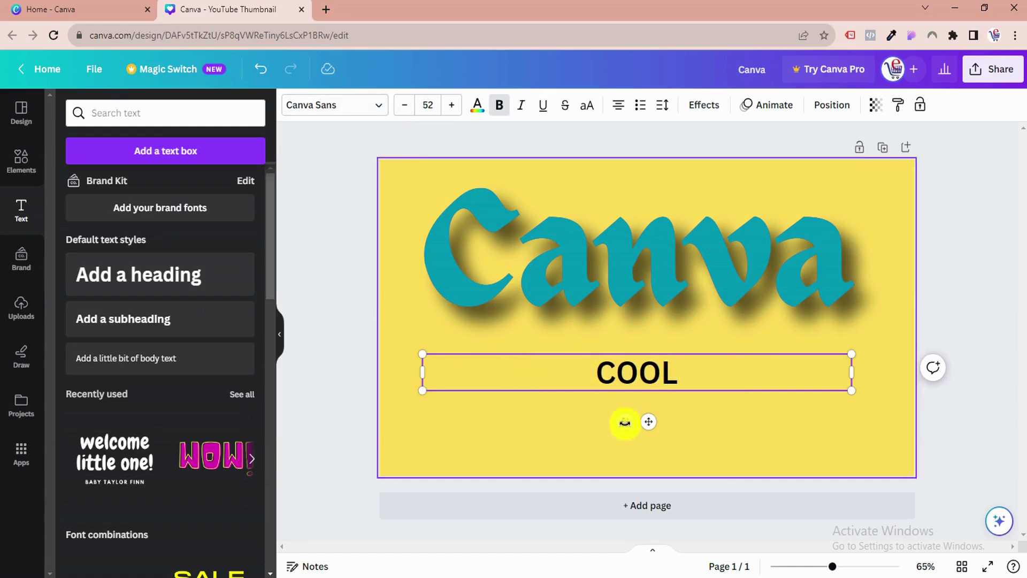
left_click(765, 438)
Step: Enlarge the COOL heading to size 55.1 and set its font to More Sugar after trying Celandine and Finger Paint
left_click(680, 363)
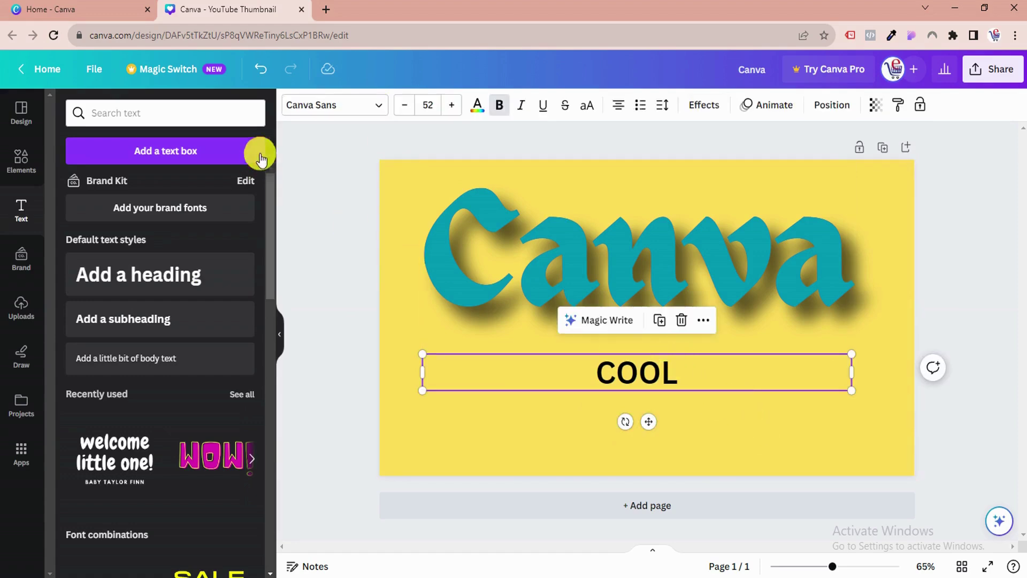
left_click(375, 108)
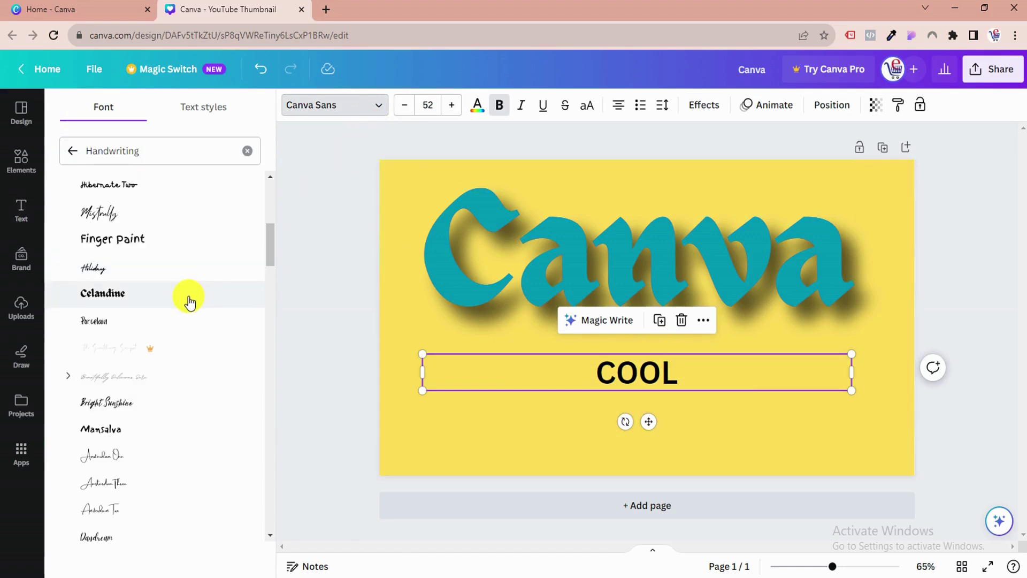
left_click(188, 301)
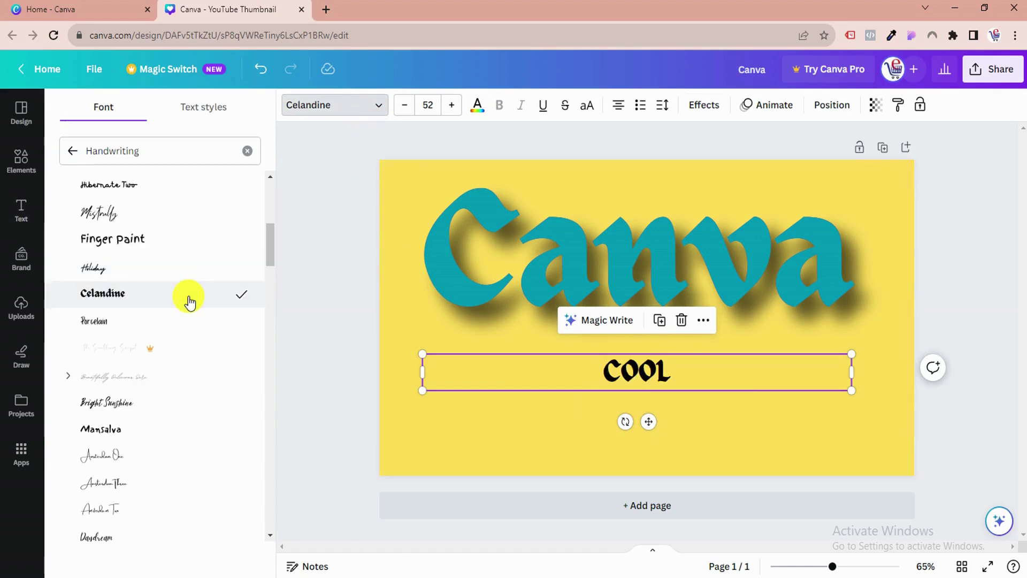
left_click(191, 240)
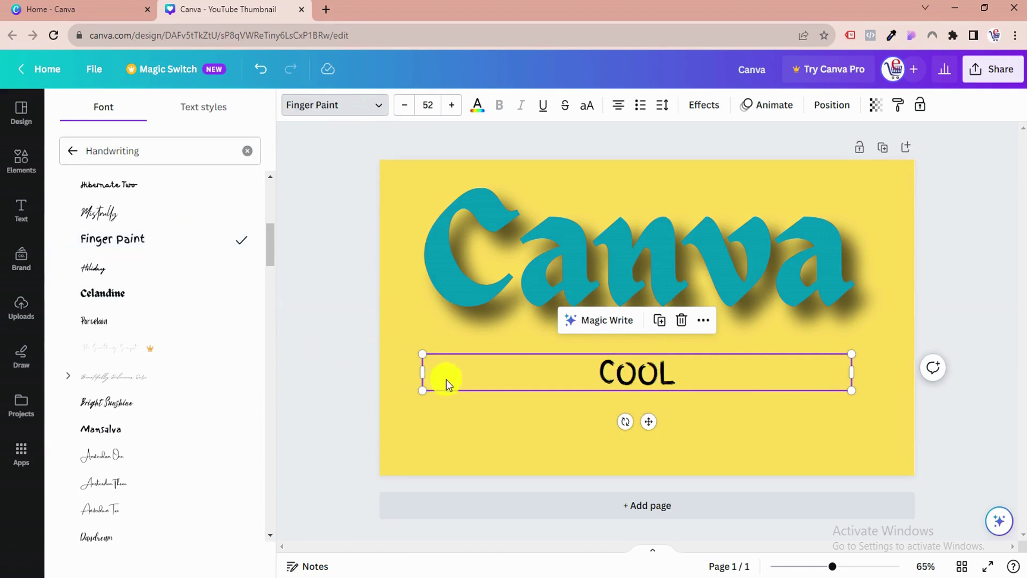
left_click_drag(423, 389, 404, 436)
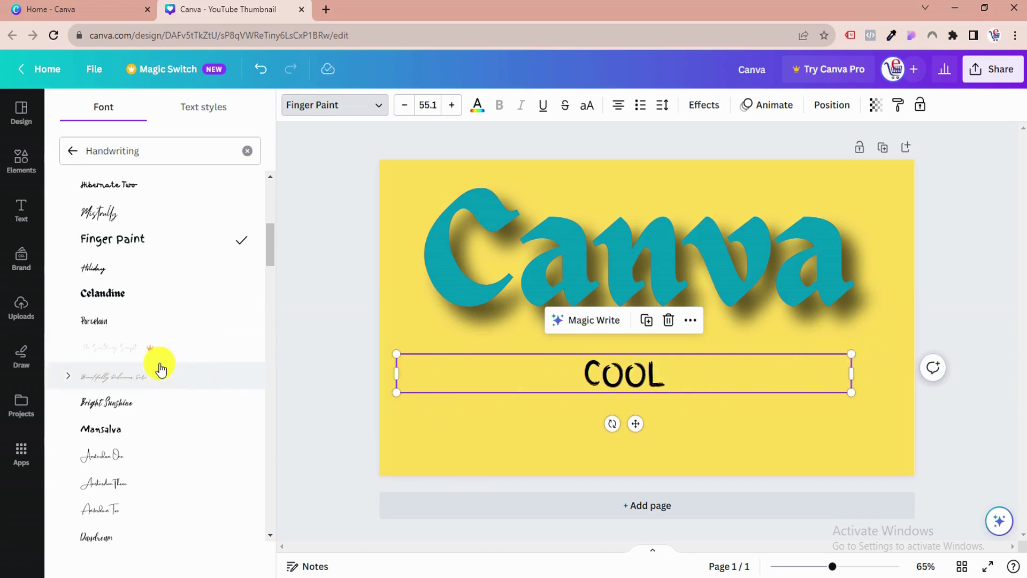
scroll(159, 367, "down", 10)
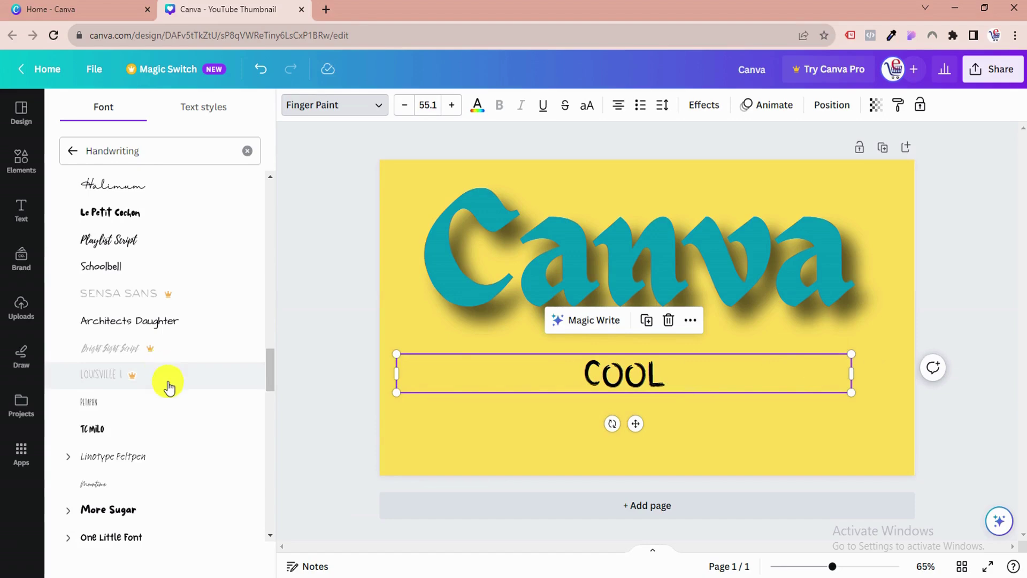
left_click(177, 515)
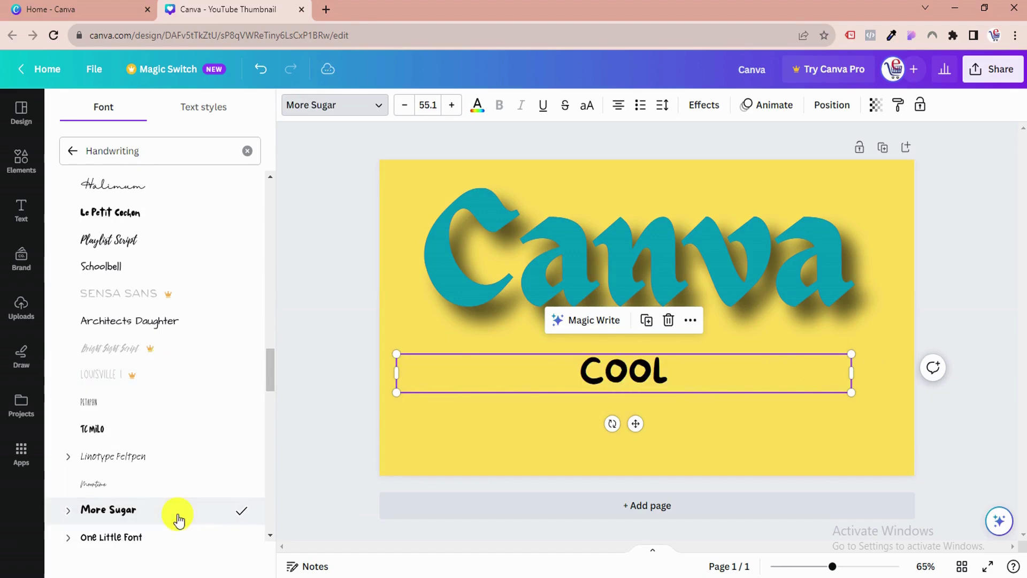
Step: Enlarge the COOL heading to a font size of about 123
left_click(452, 107)
left_click(452, 107)
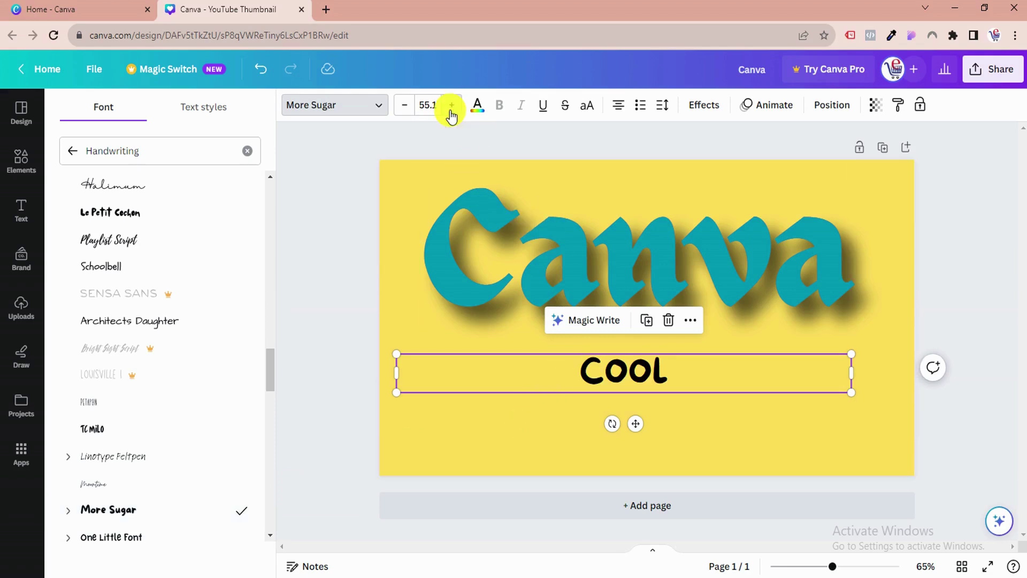
left_click(452, 105)
left_click(452, 105)
left_click(452, 106)
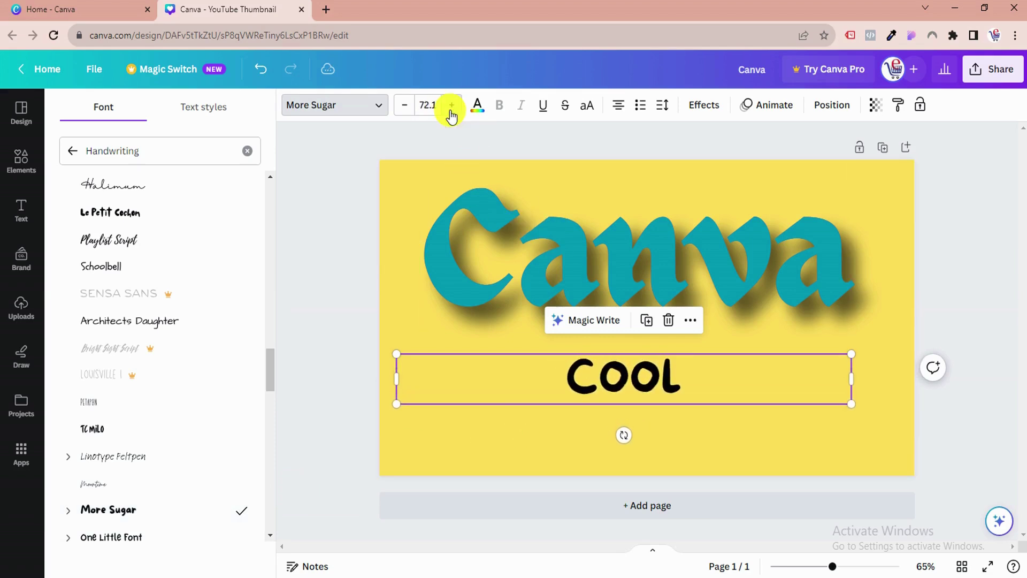
left_click(452, 106)
left_click(452, 106)
left_click(453, 106)
left_click(452, 106)
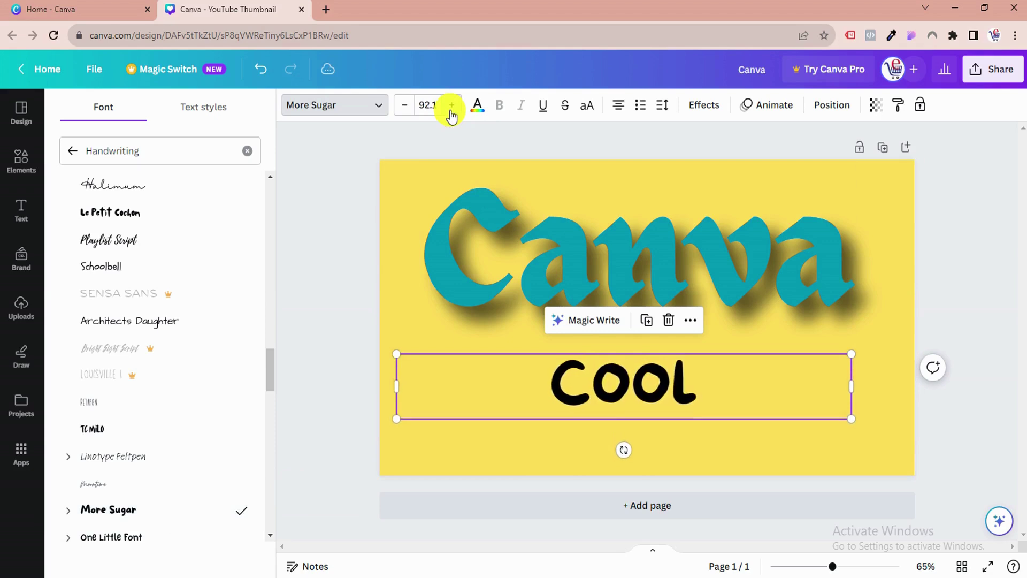
left_click(452, 105)
left_click(452, 107)
left_click(452, 107)
left_click(453, 107)
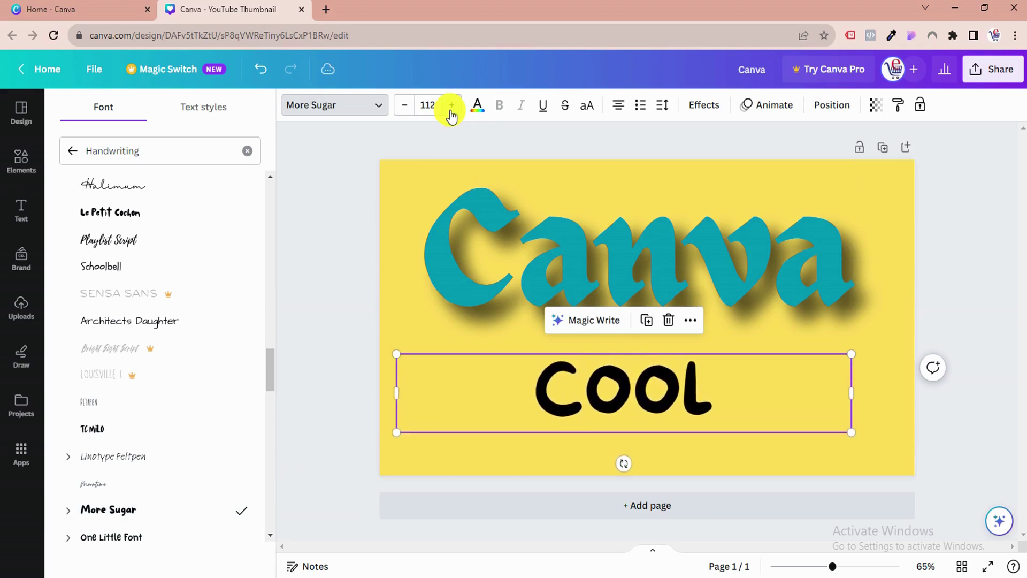
left_click(452, 107)
left_click(452, 107)
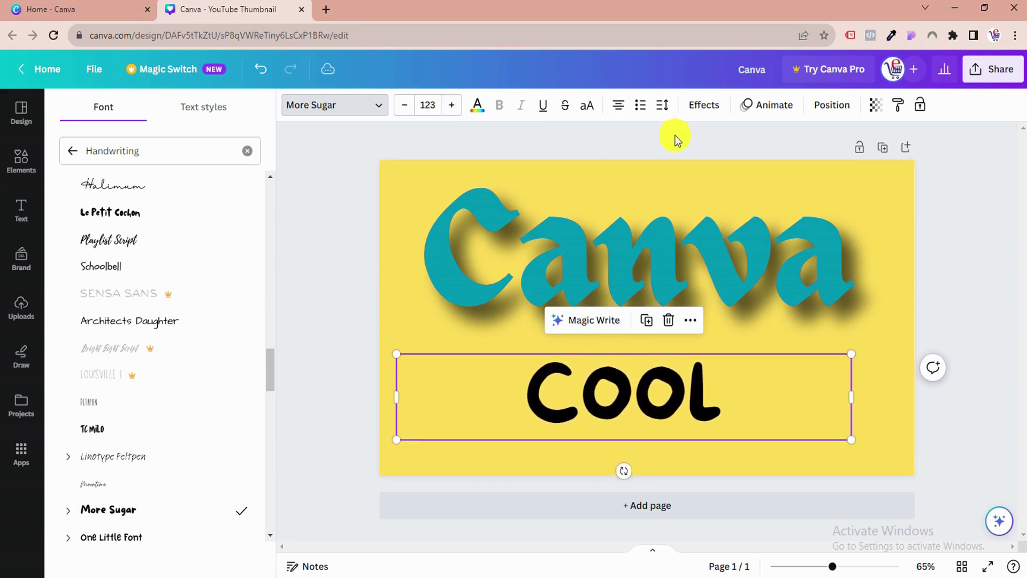
Step: Set the COOL heading's text colour to white
left_click(479, 114)
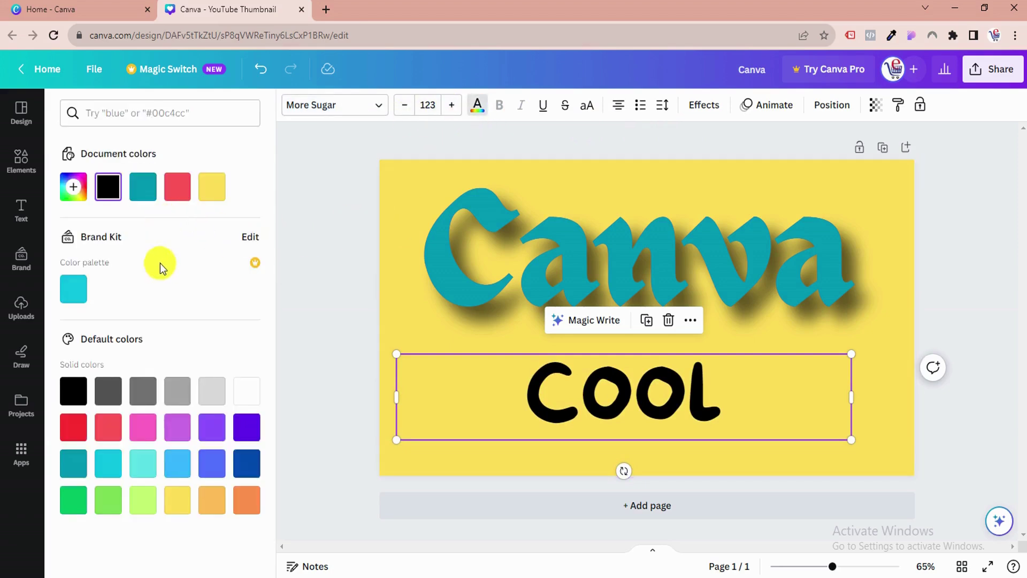
left_click(246, 391)
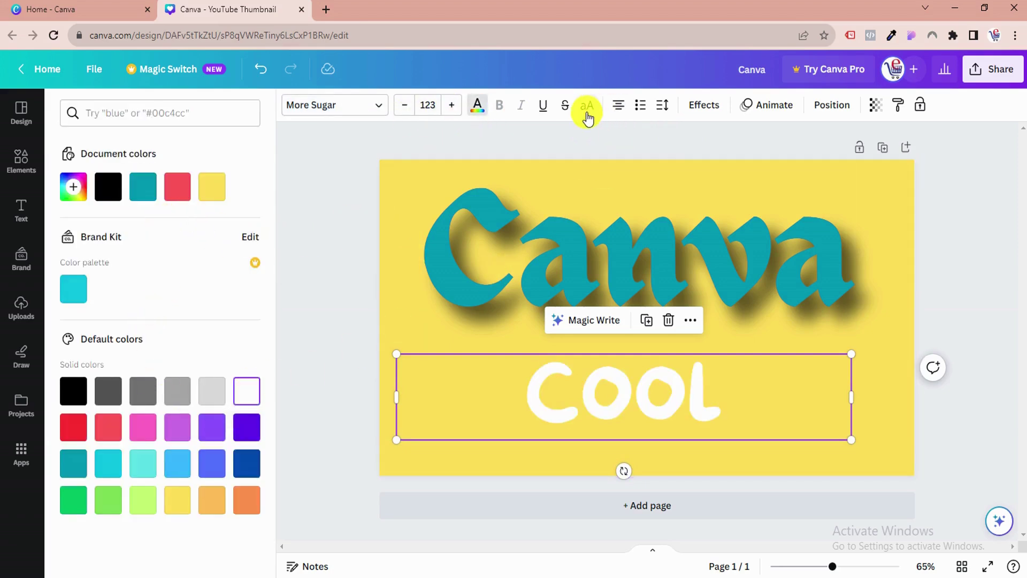
left_click(474, 107)
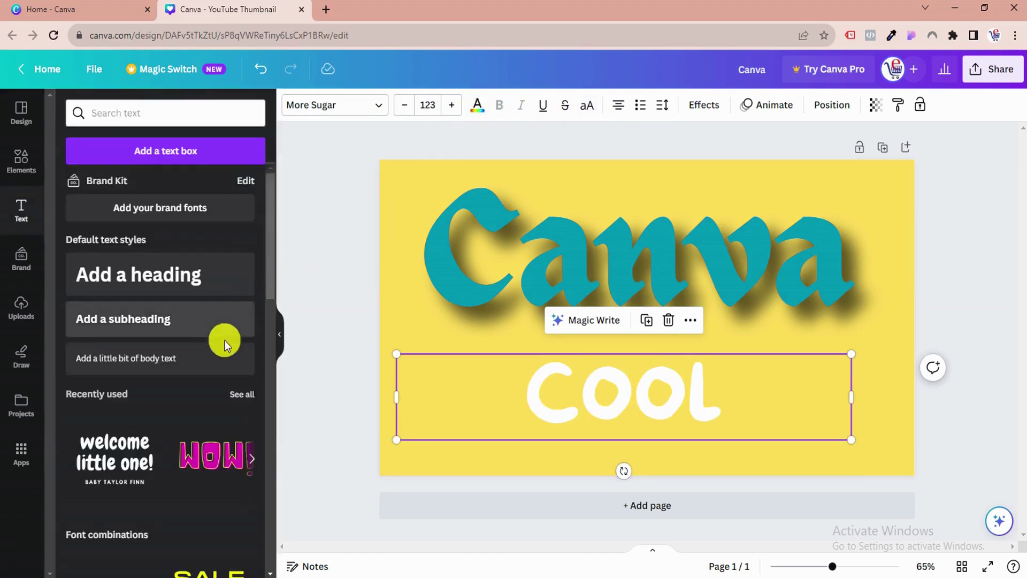
left_click(475, 105)
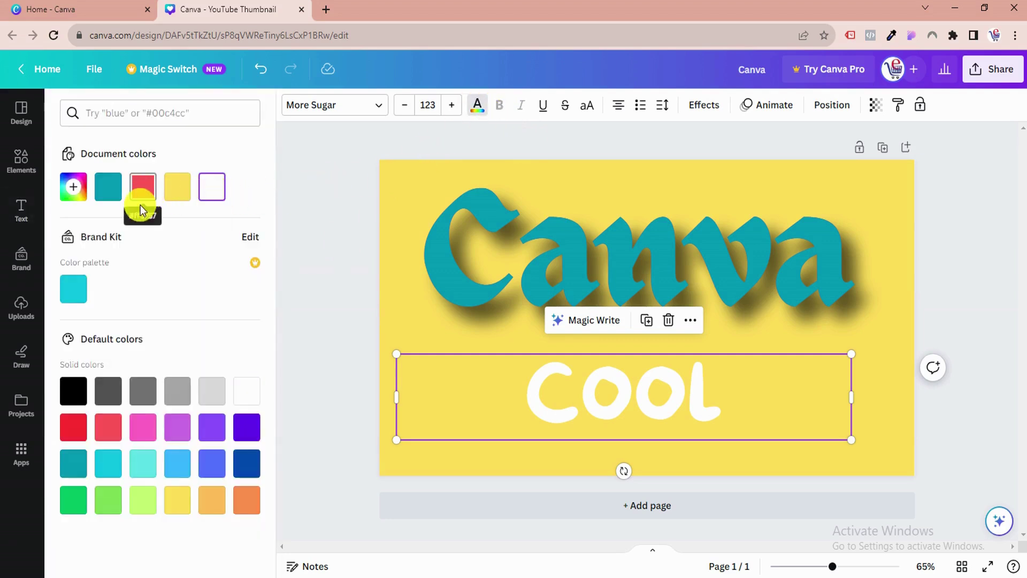
Step: Apply a Shadow effect to the white COOL heading with offset 100, blur 82 and black as the shadow colour
left_click(700, 107)
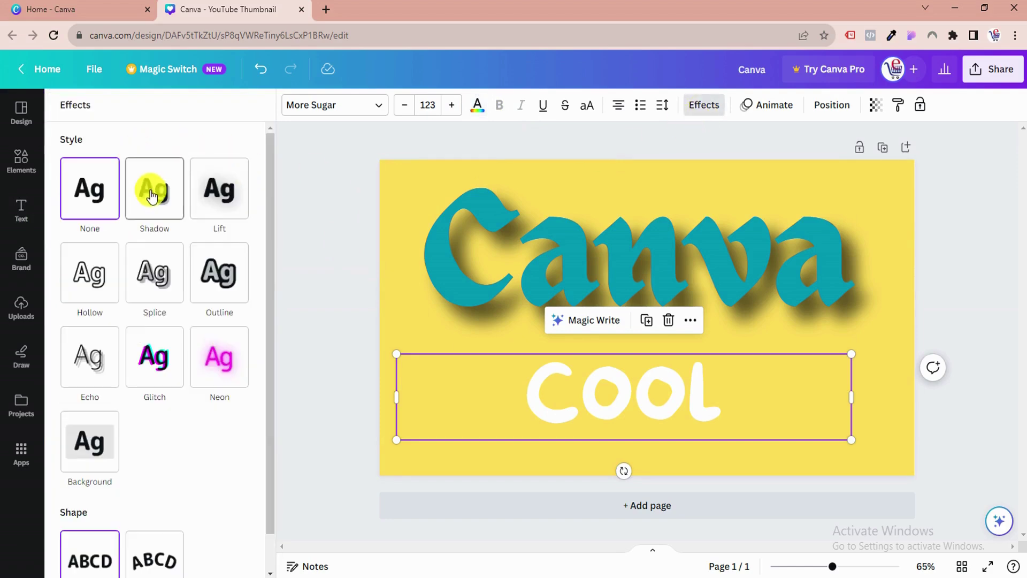
left_click(152, 196)
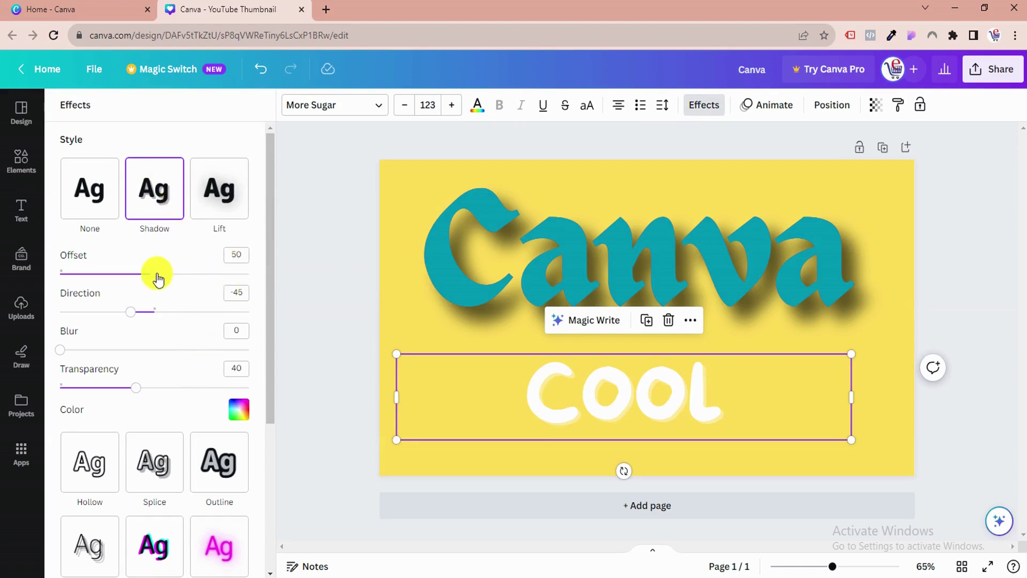
left_click_drag(154, 273, 271, 283)
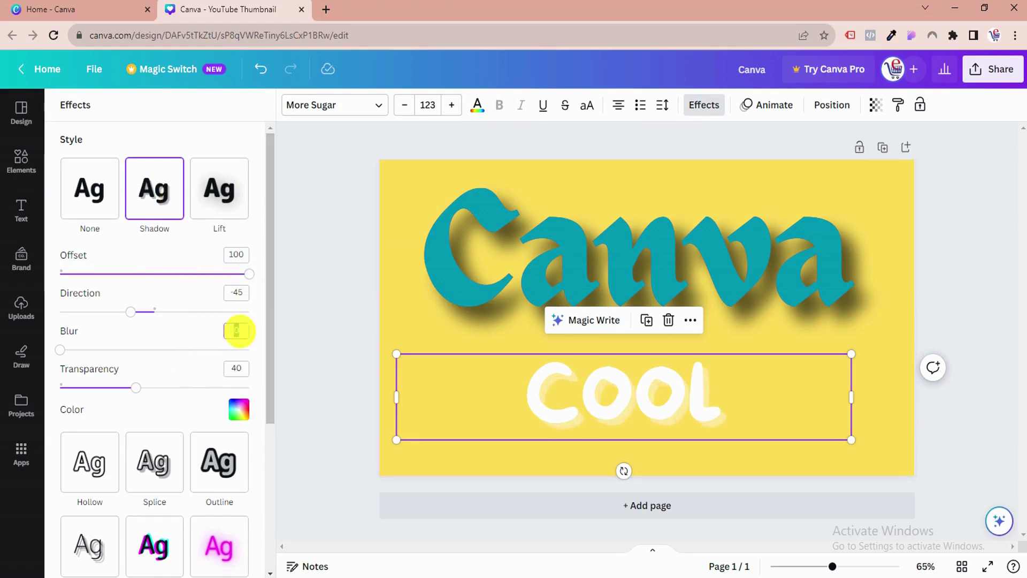
left_click(237, 329)
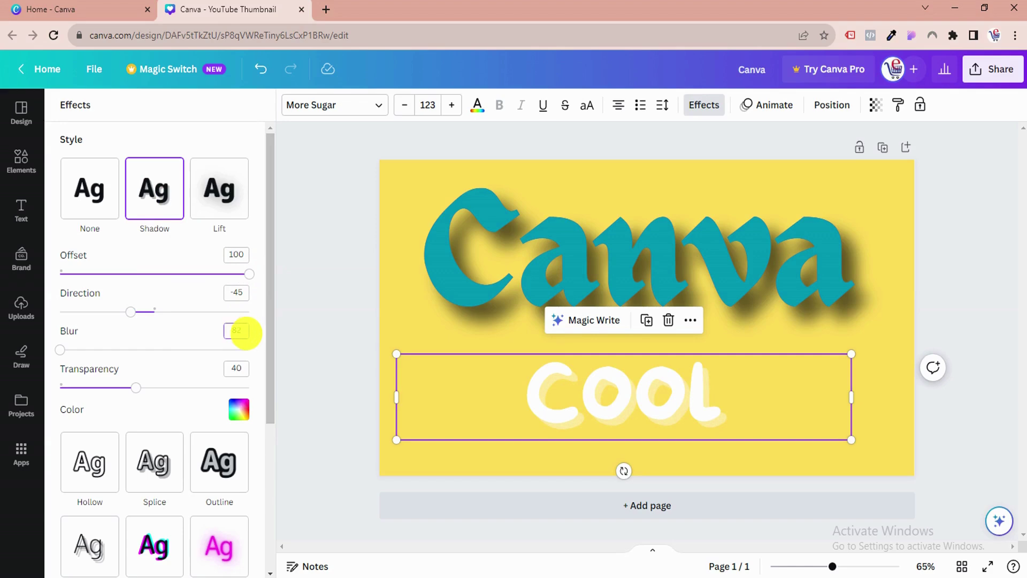
left_click(239, 410)
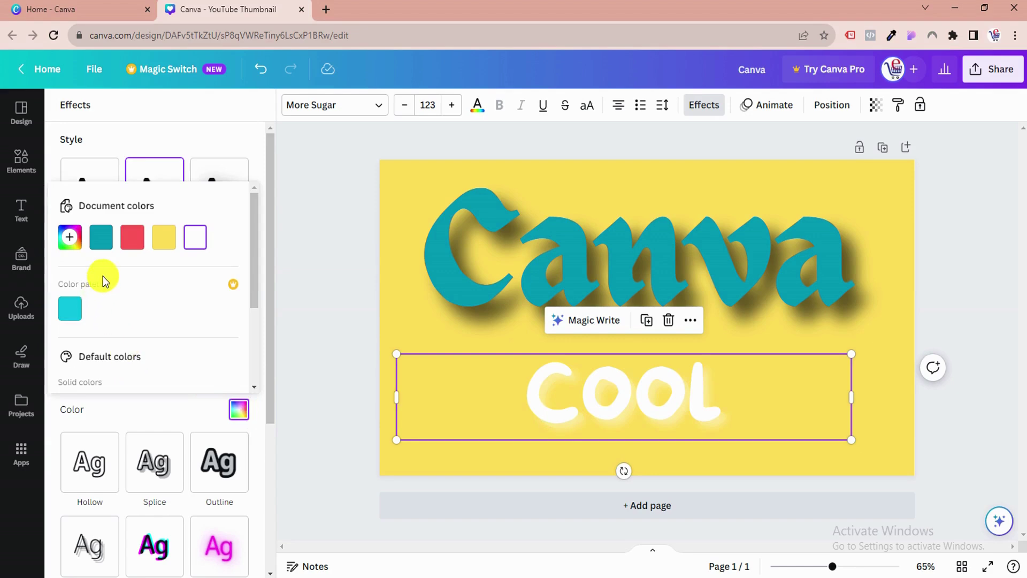
scroll(137, 343, "down", 3)
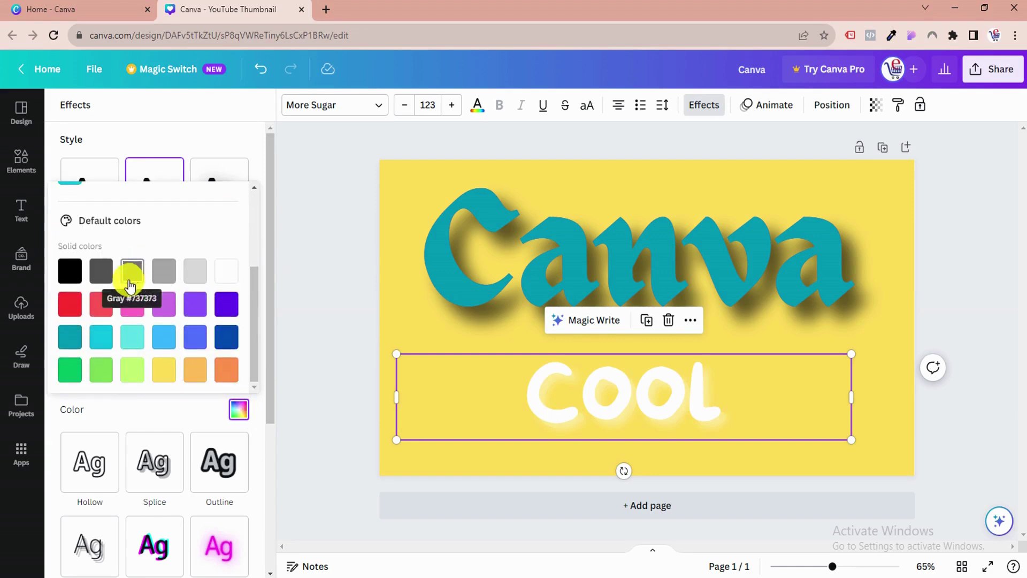
left_click(68, 271)
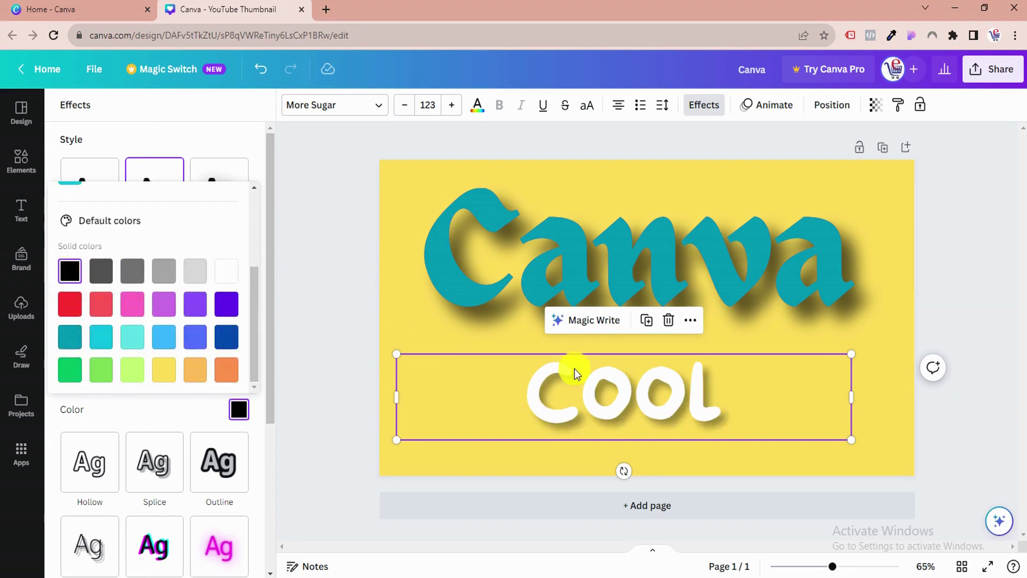
Step: Duplicate the COOL heading, colour the copy bright red and send it to the back
left_click(646, 321)
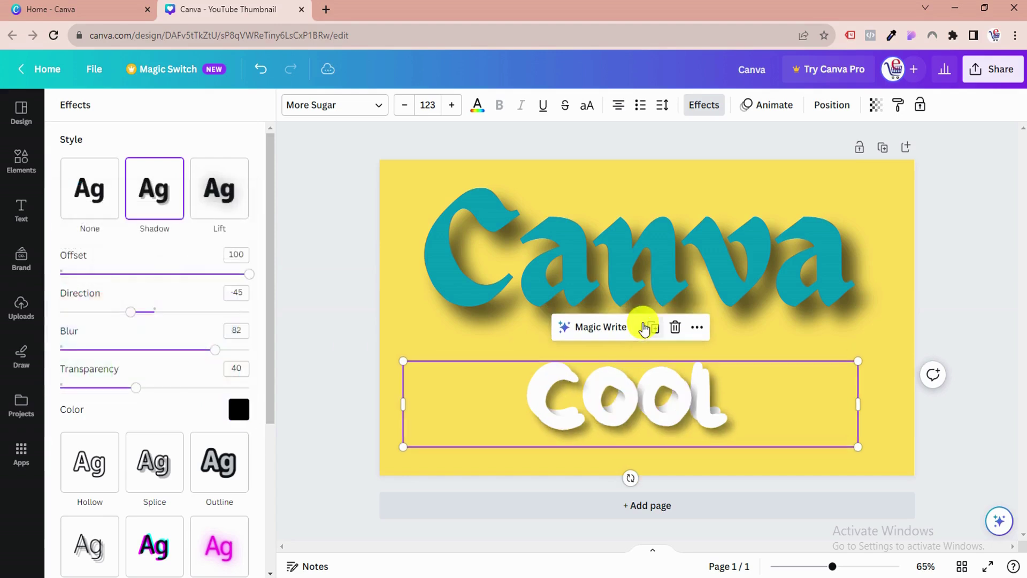
left_click(476, 111)
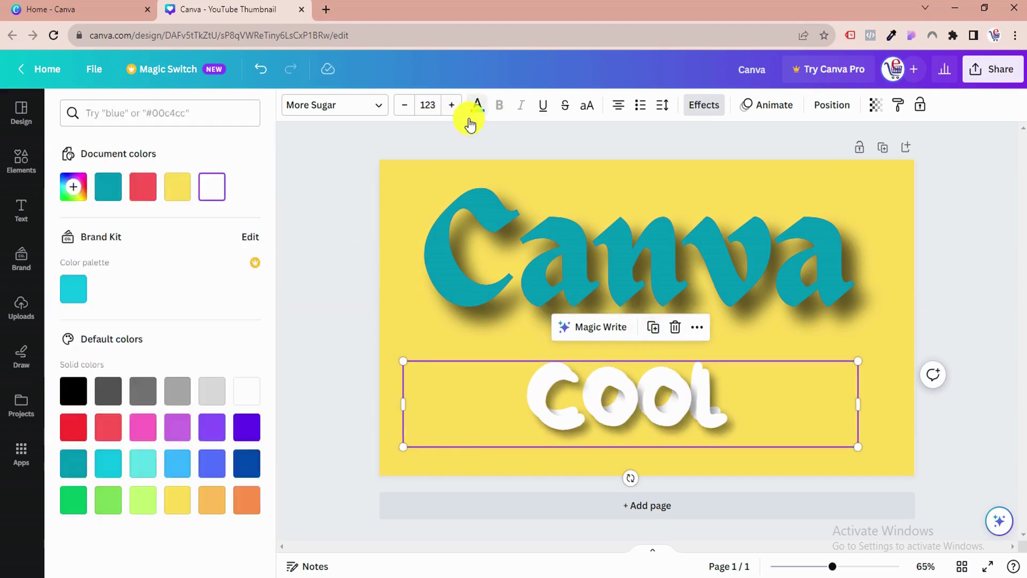
left_click(80, 431)
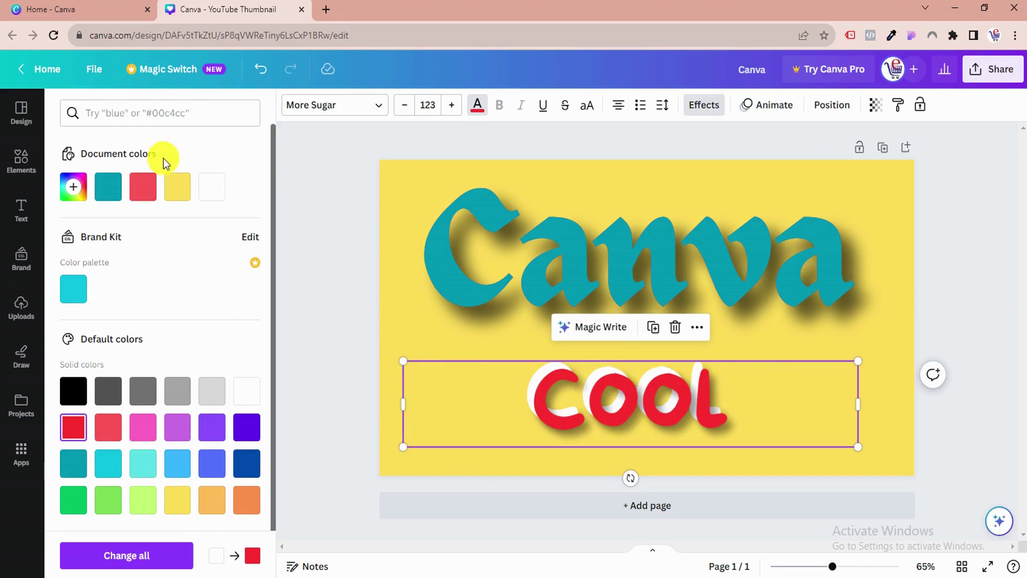
left_click(829, 119)
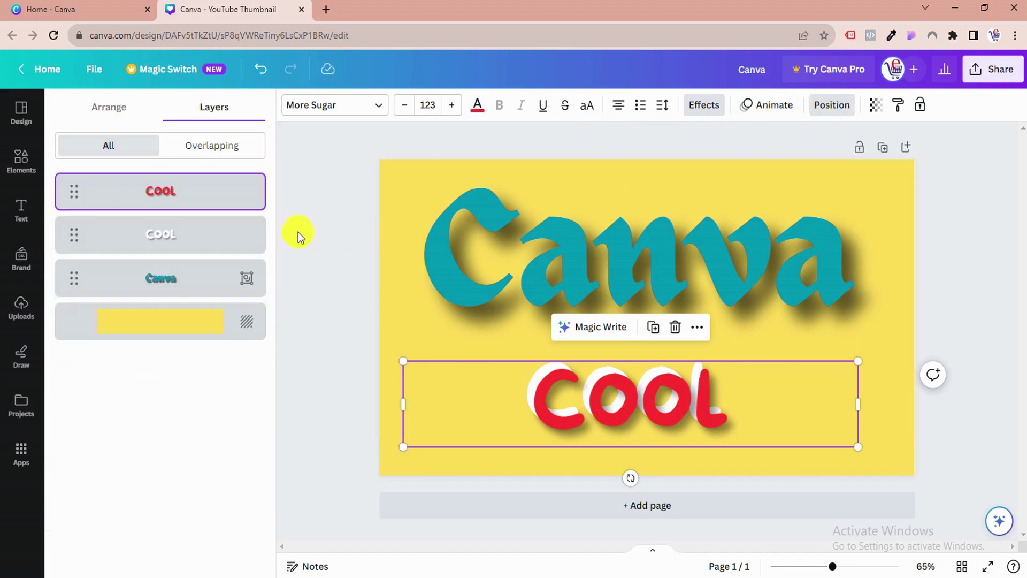
left_click(117, 122)
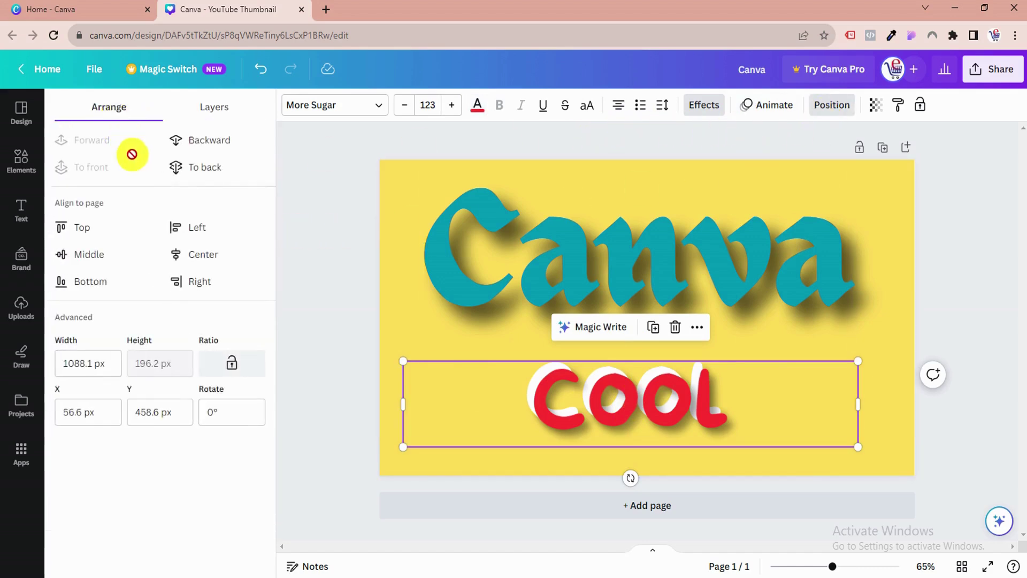
left_click(201, 167)
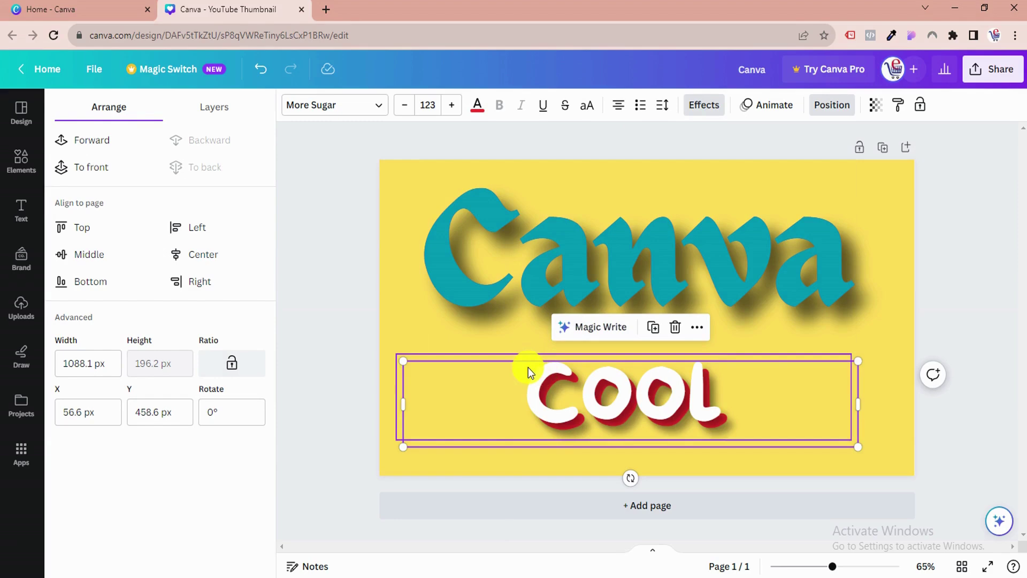
Step: Select the white COOL layer and nudge it slightly down and to the right, closer to the red copy
left_click(213, 107)
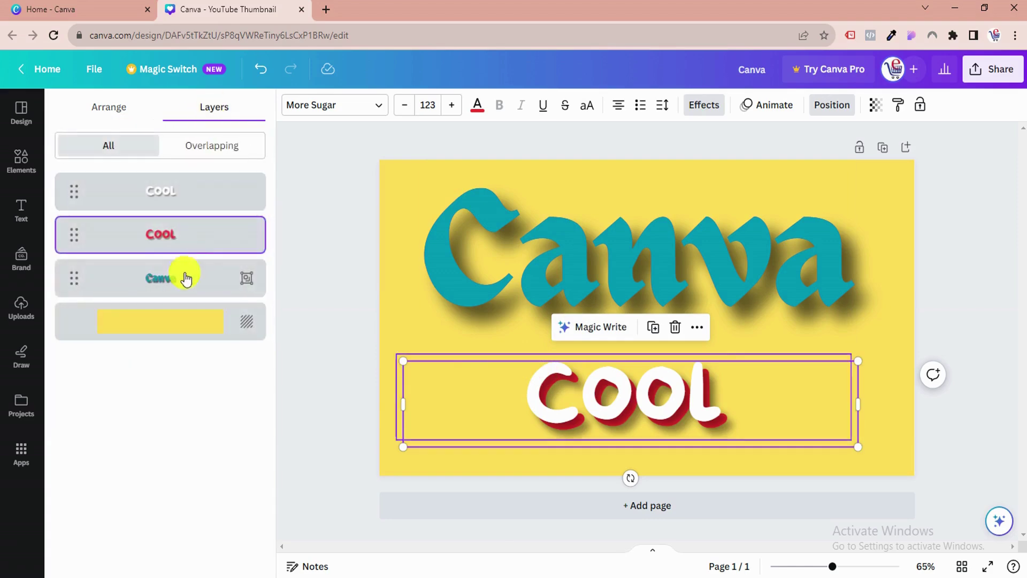
left_click(177, 196)
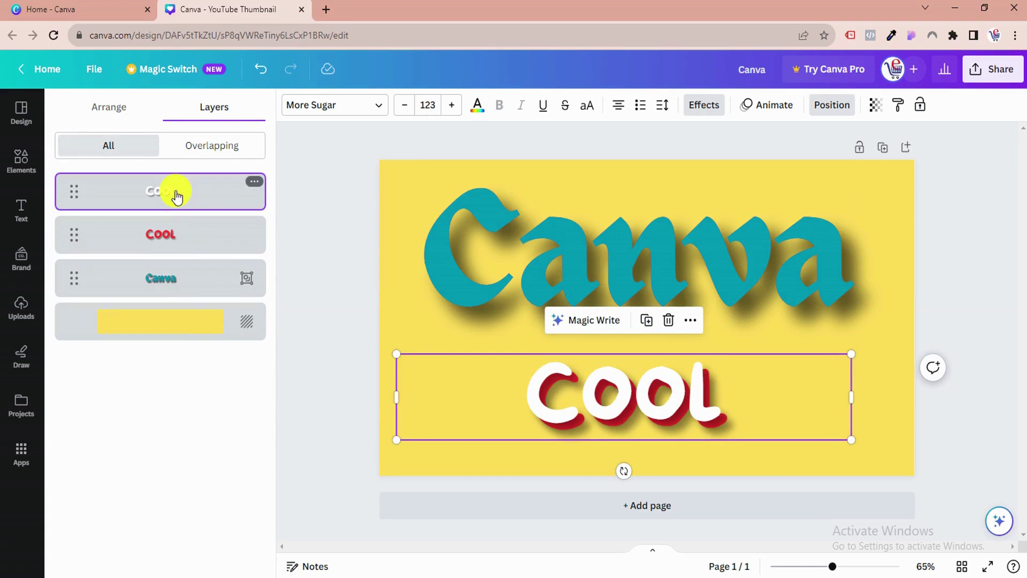
left_click(434, 395)
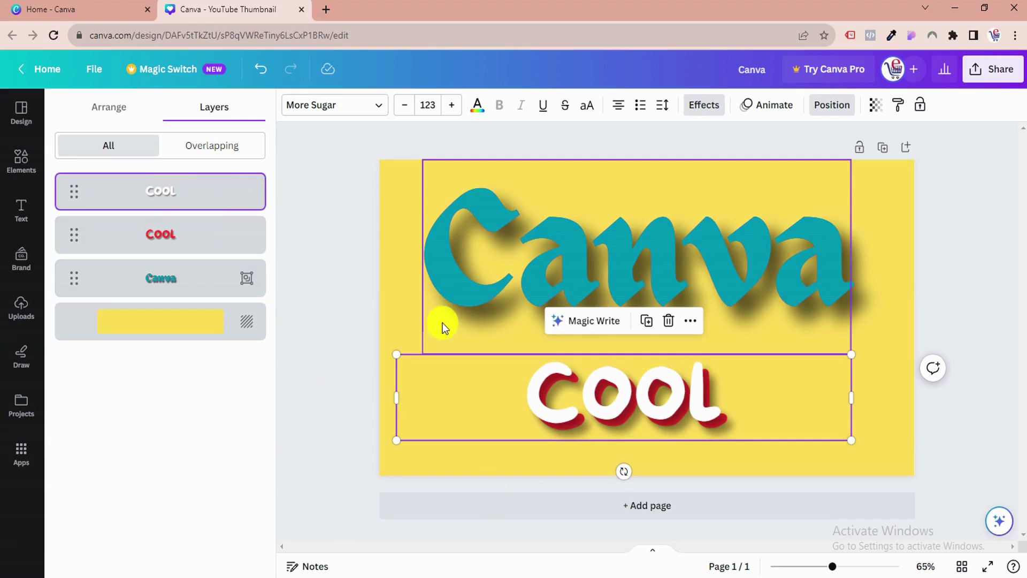
left_click(413, 329)
left_click(188, 204)
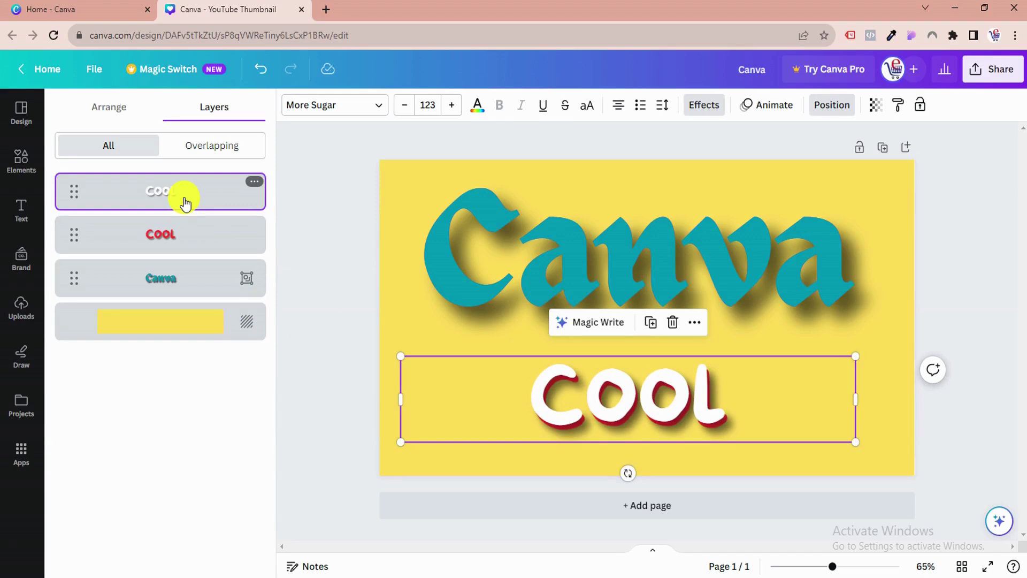
Step: Duplicate the white COOL text, colour the copy deep violet and send it to the back behind the red layer
left_click(652, 324)
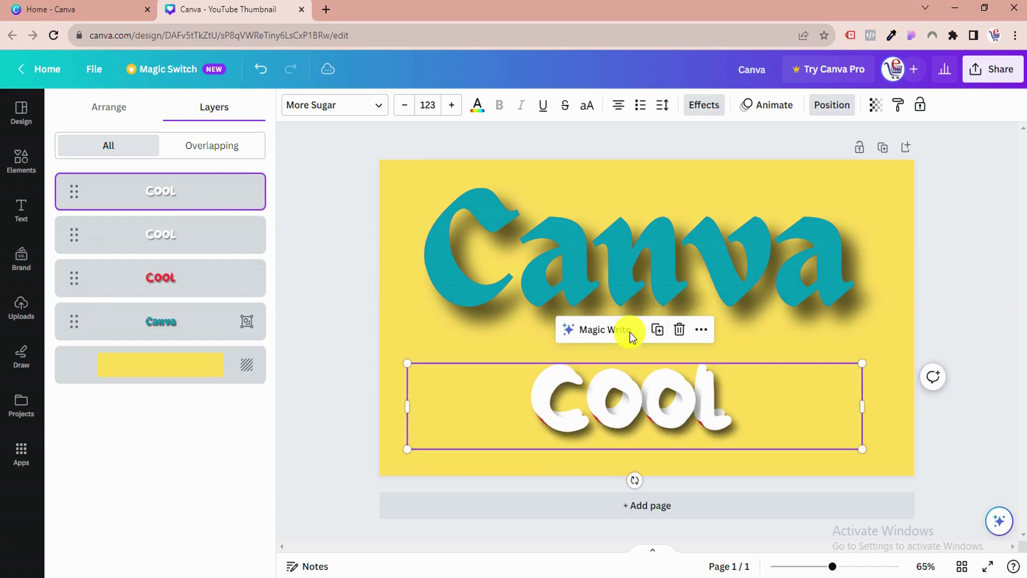
left_click(483, 114)
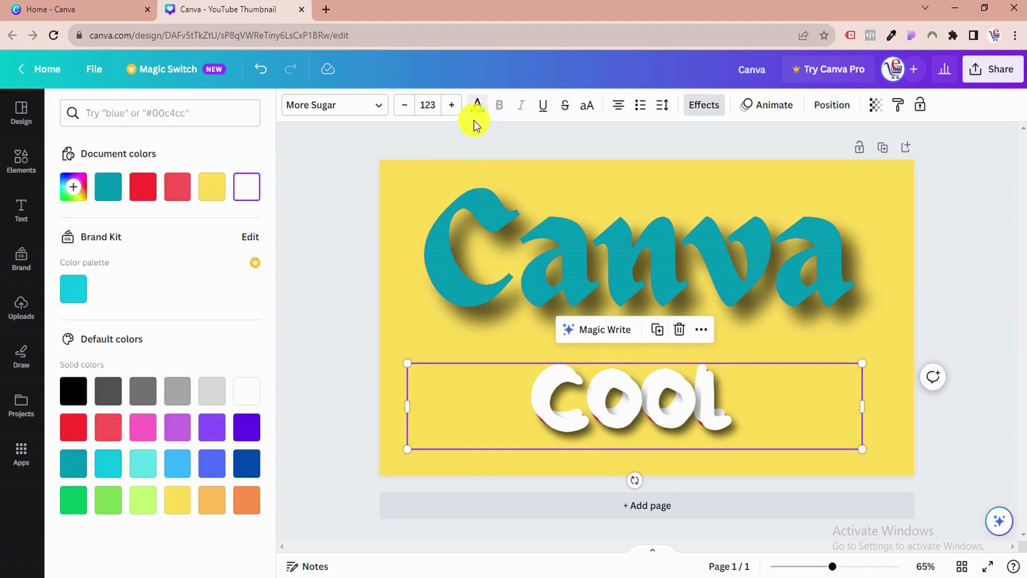
left_click(248, 429)
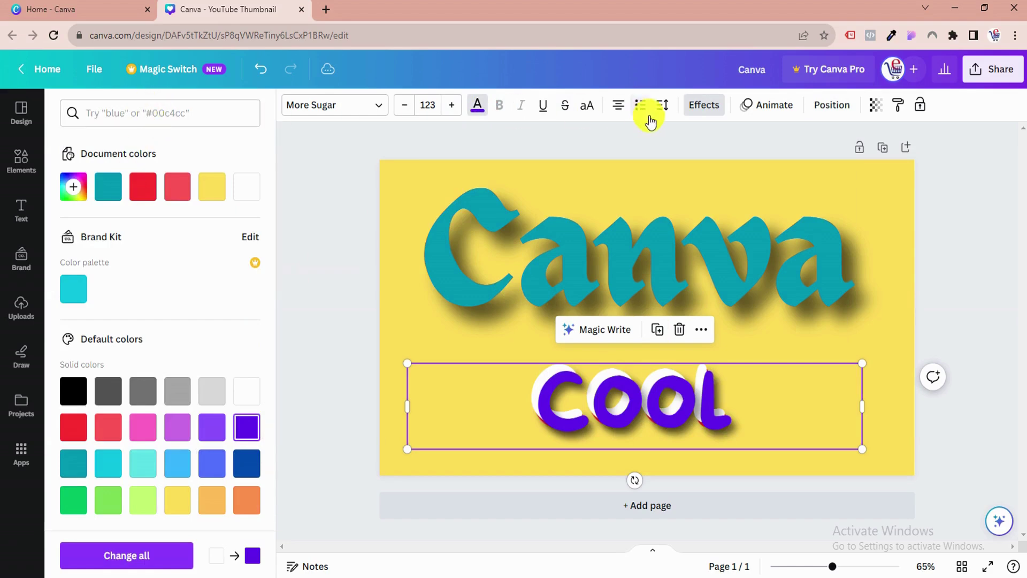
left_click(821, 118)
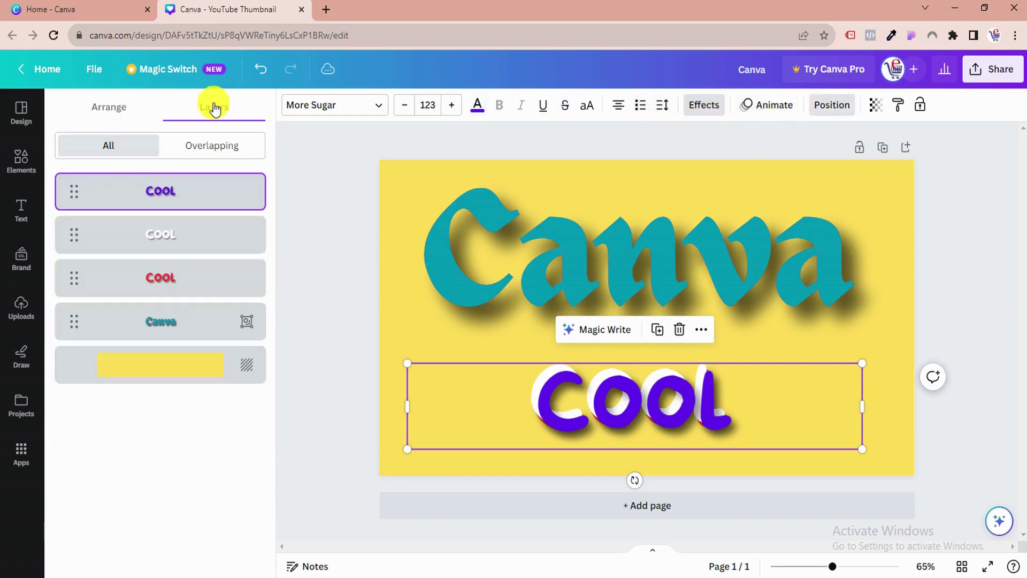
left_click(108, 105)
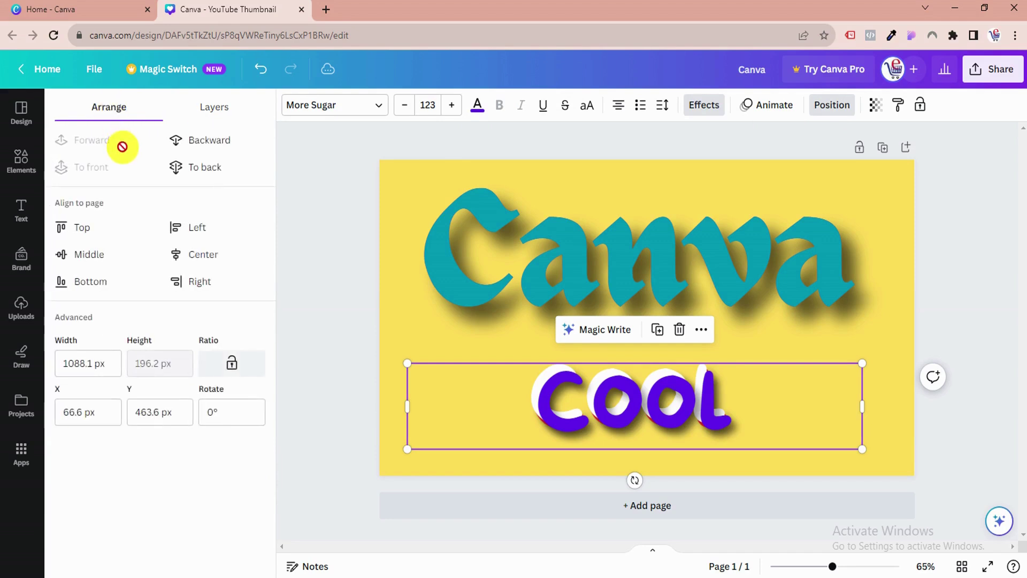
left_click(200, 170)
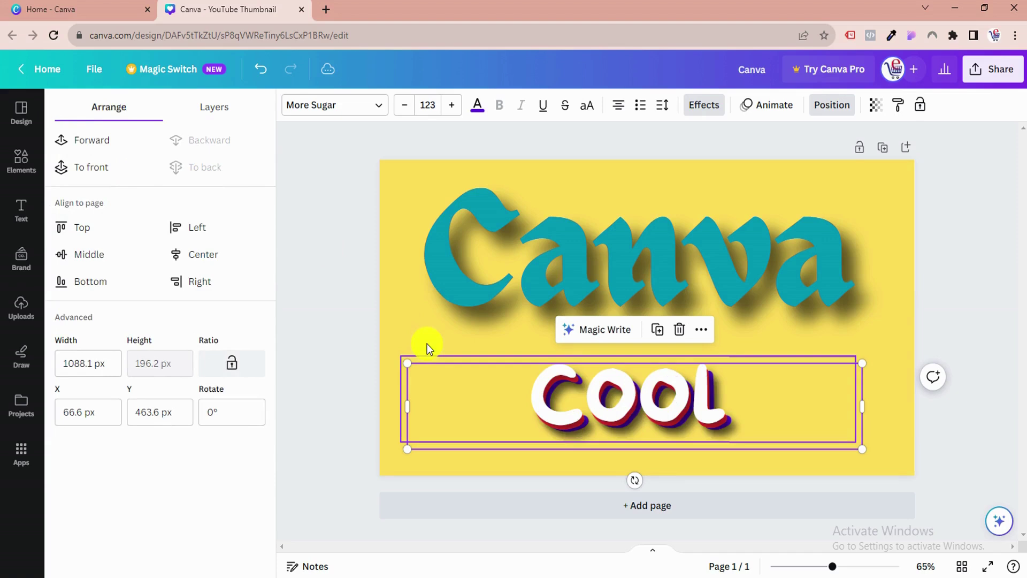
left_click(420, 316)
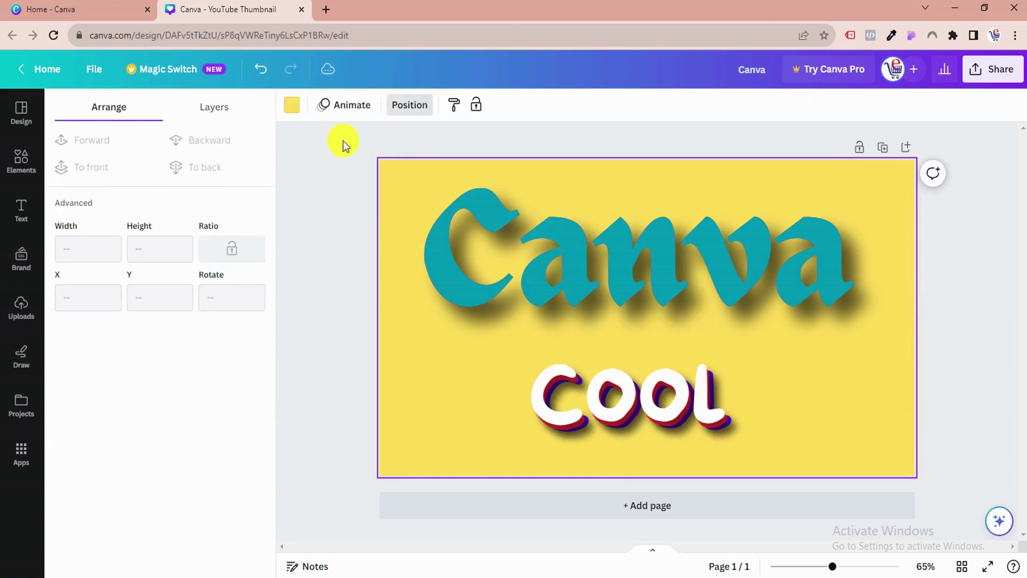
left_click(398, 115)
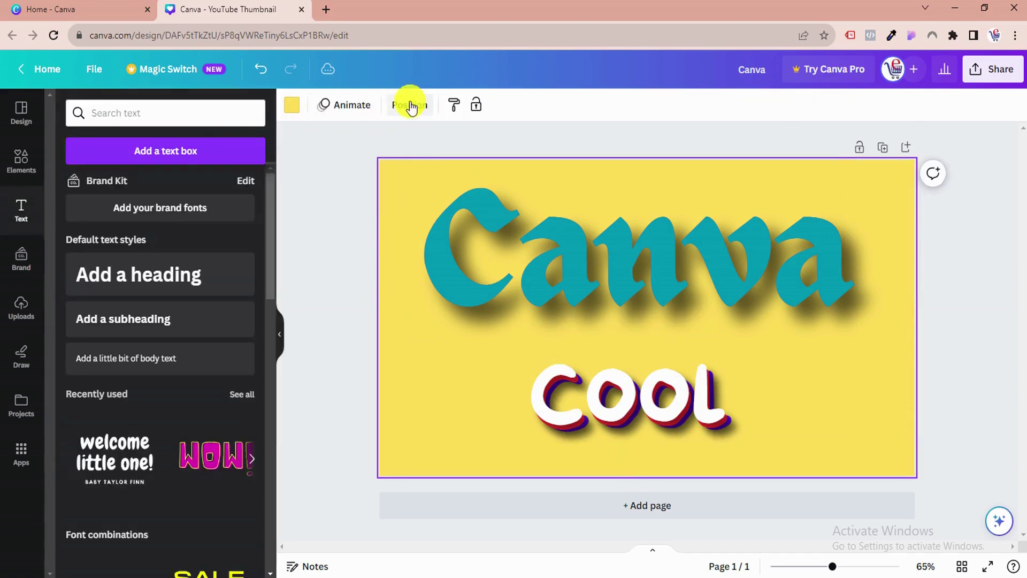
left_click(408, 105)
left_click(171, 120)
left_click(126, 113)
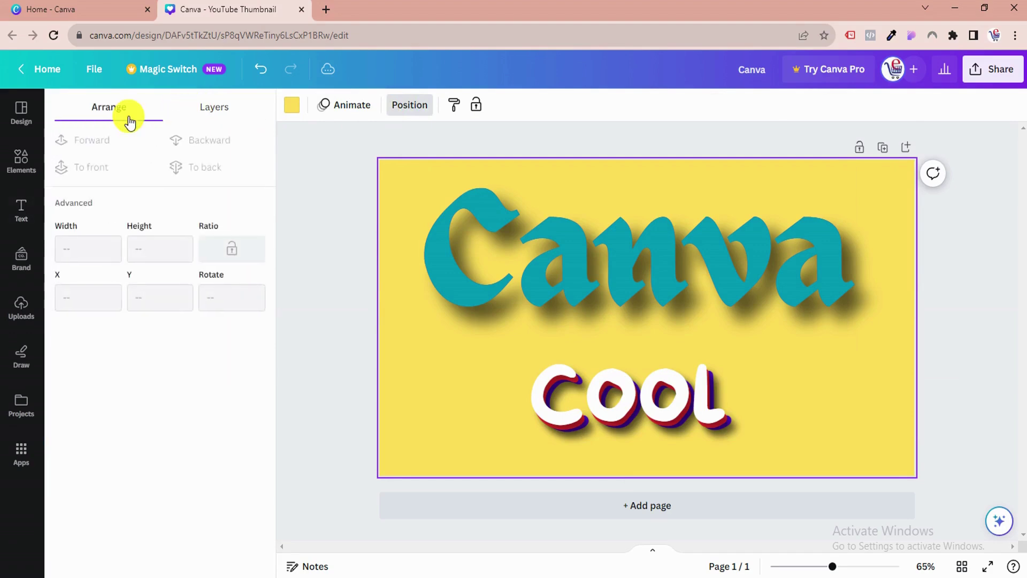
Step: Nudge the white COOL layer slightly down and right and the violet COOL layer slightly up and left, tightening the layered offset
left_click(206, 107)
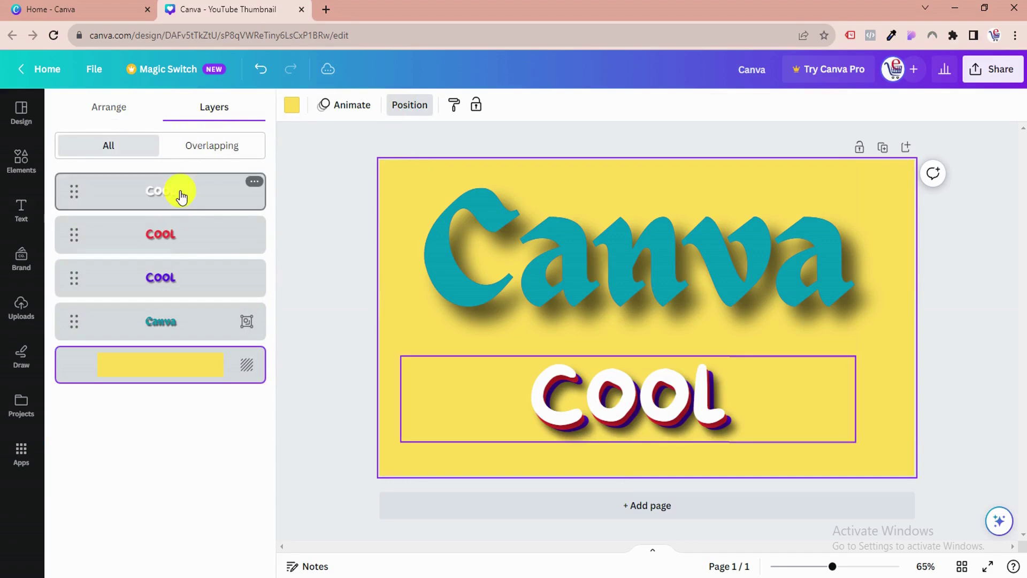
left_click(182, 196)
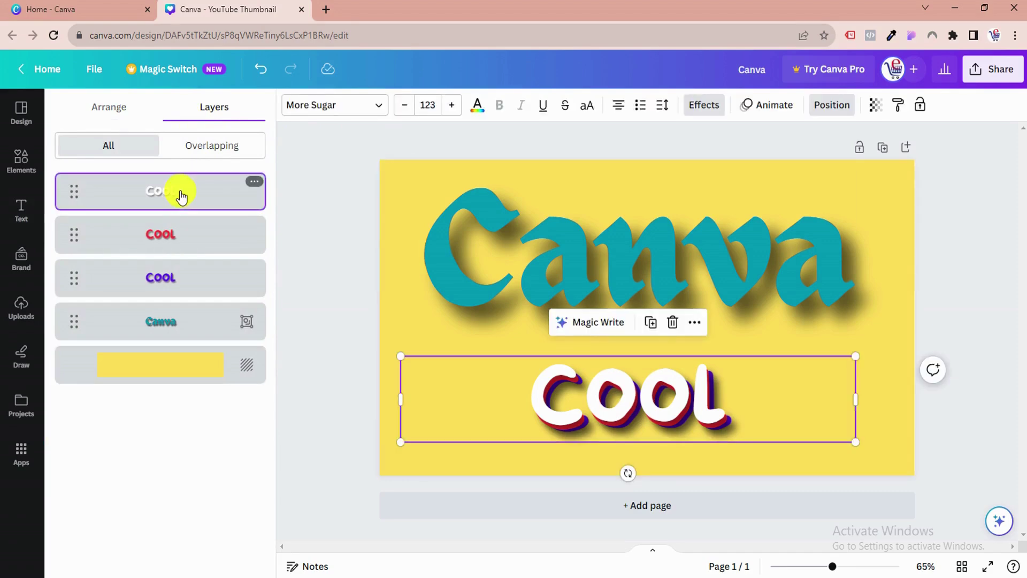
left_click(407, 334)
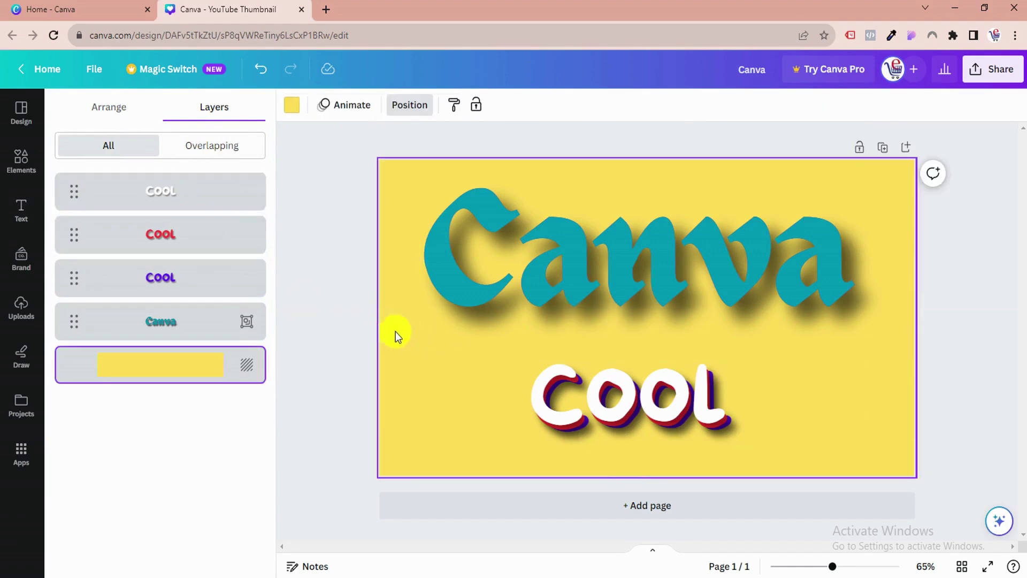
left_click(457, 384)
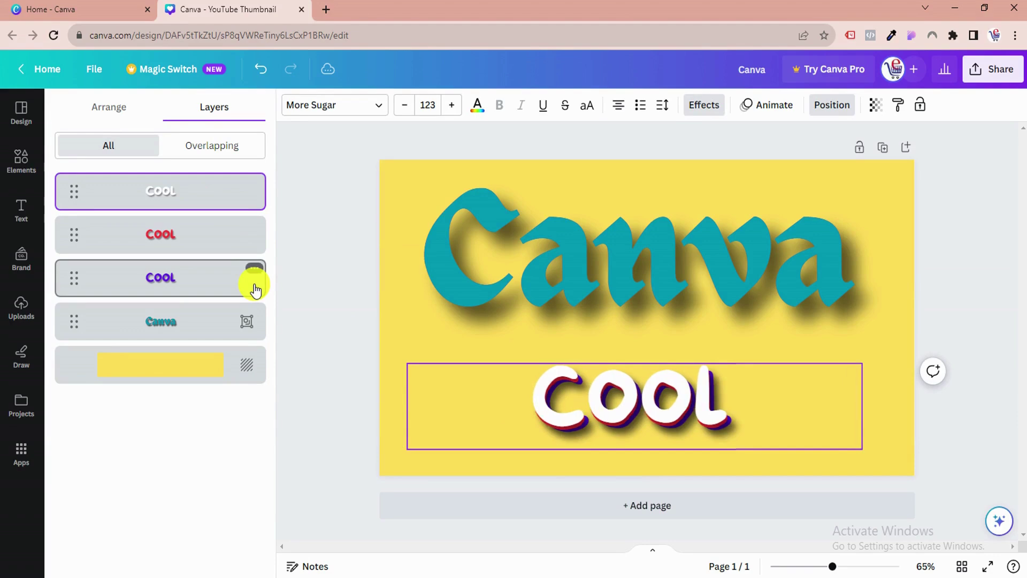
left_click(129, 276)
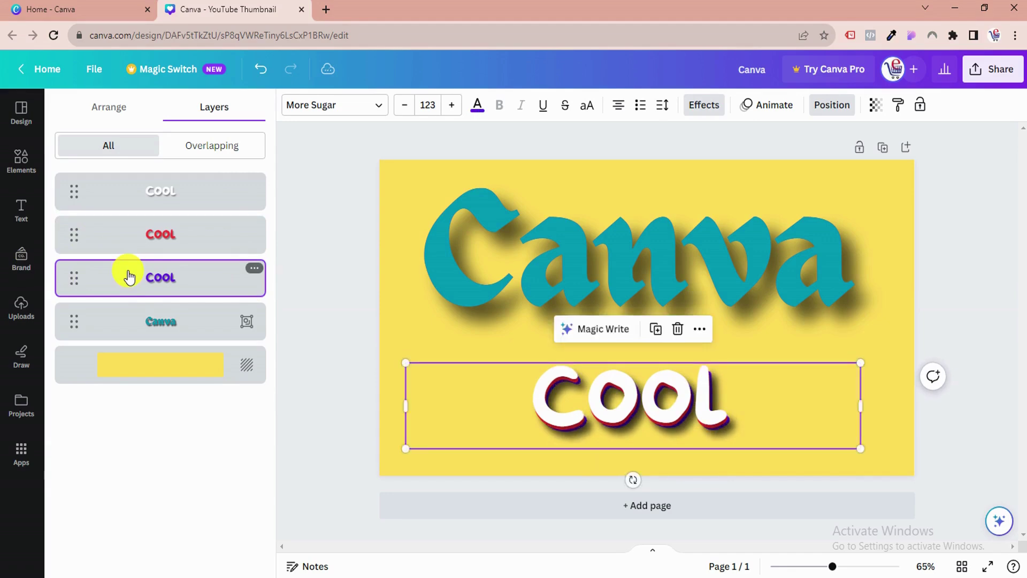
left_click(393, 292)
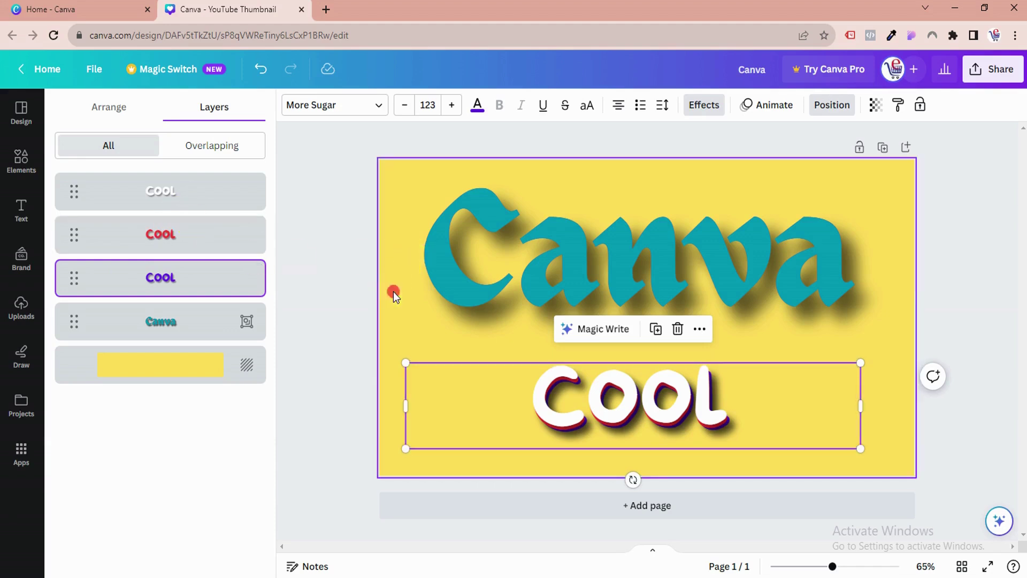
Step: Select the white, red and violet COOL layers together and group them
left_click(195, 206)
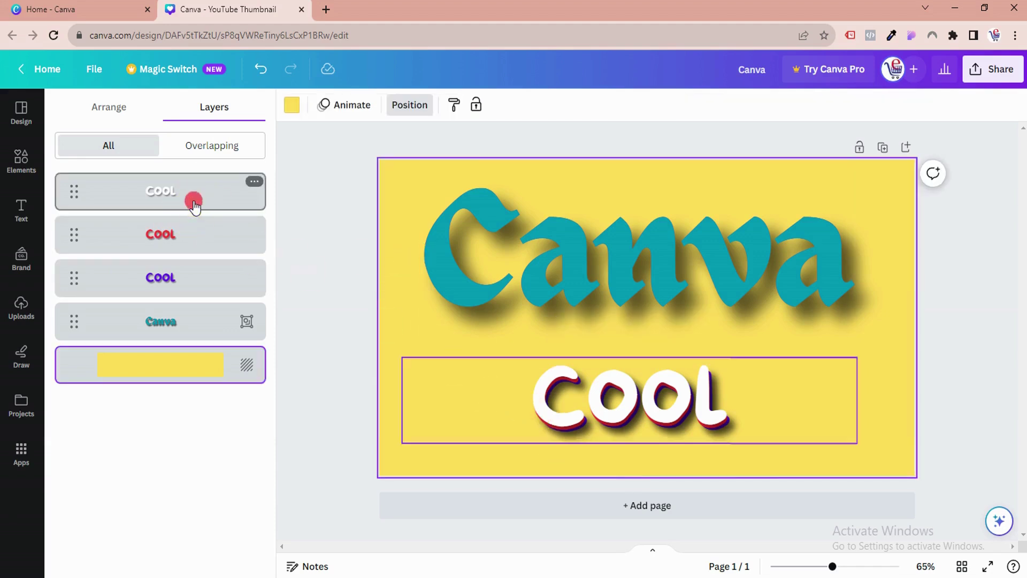
left_click(194, 232, "shift")
left_click(193, 277, "shift")
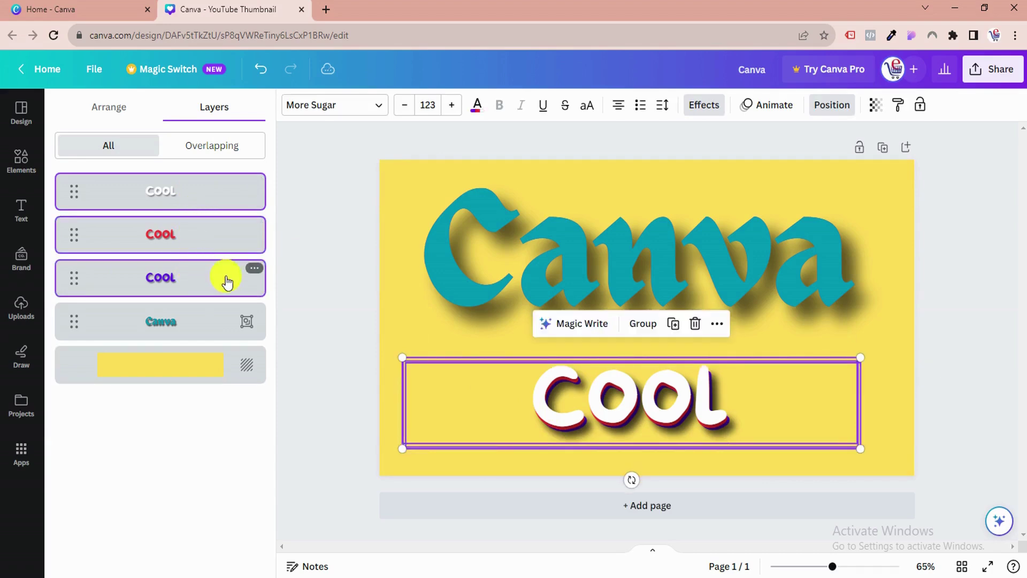
left_click(643, 323)
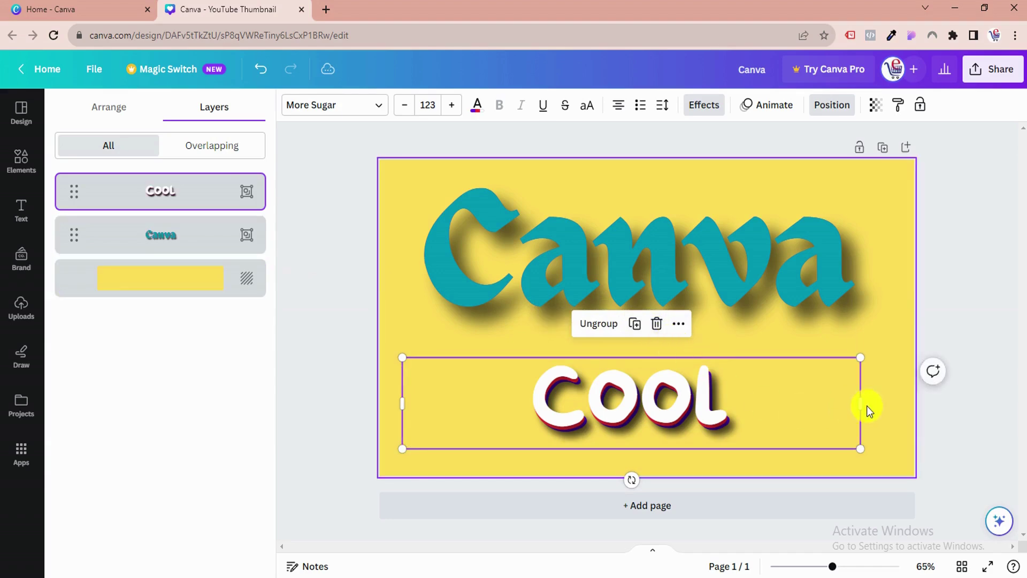
Step: Narrow the COOL group's box to the text width, enlarge it to font size 218 and centre it beneath the Canva title
left_click_drag(861, 404, 624, 402)
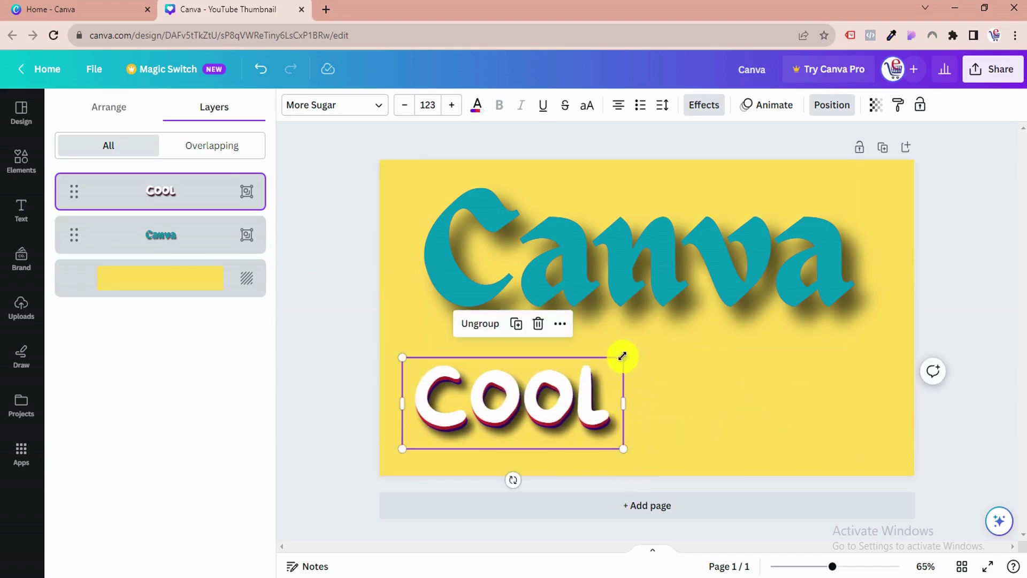
left_click_drag(624, 356, 793, 287)
left_click_drag(633, 374, 669, 400)
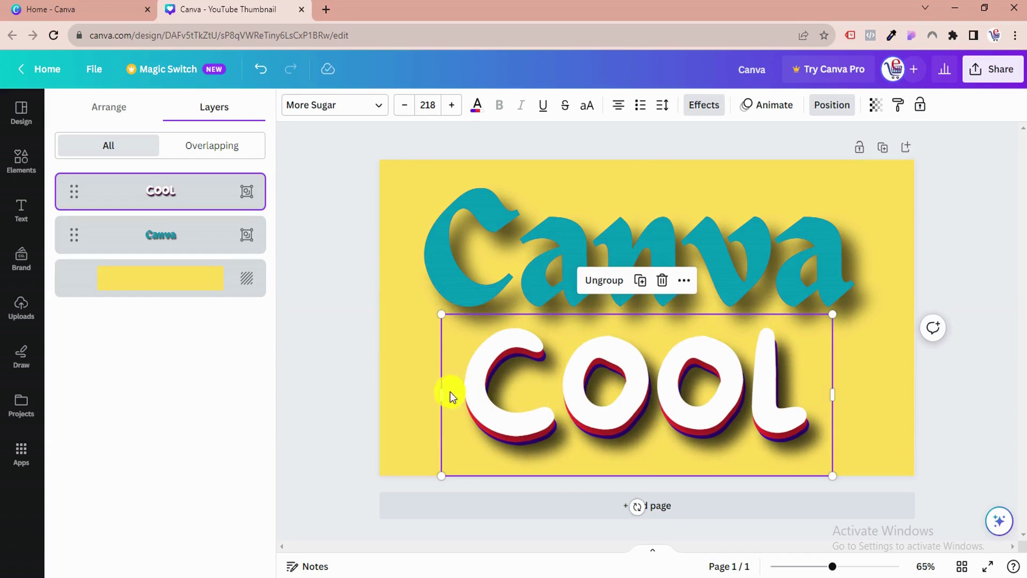
left_click(421, 387)
Step: Try pink, turquoise, teal and green on the front white COOL text inside the group, and settle on light lime green
left_click(529, 388)
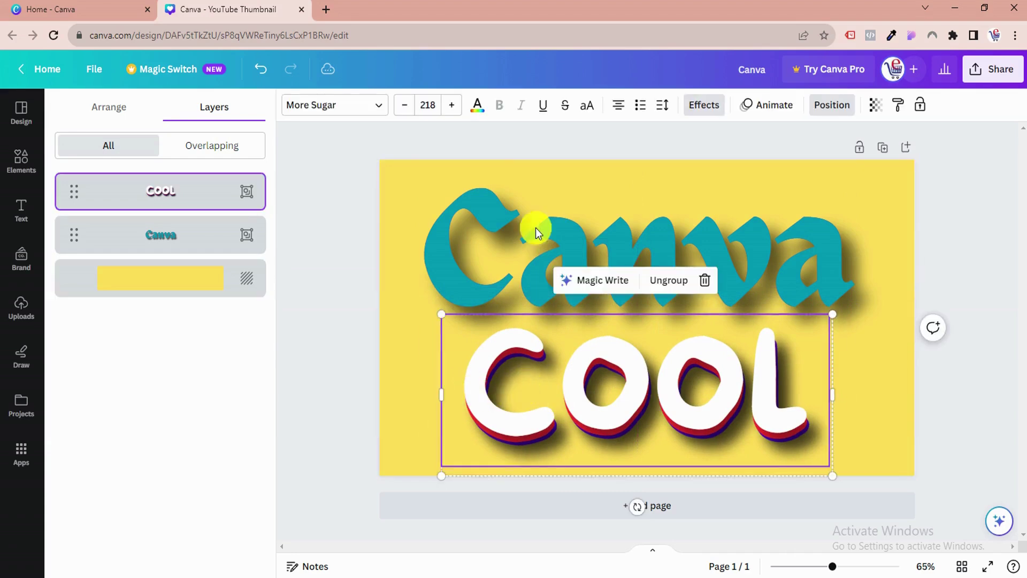
left_click(475, 108)
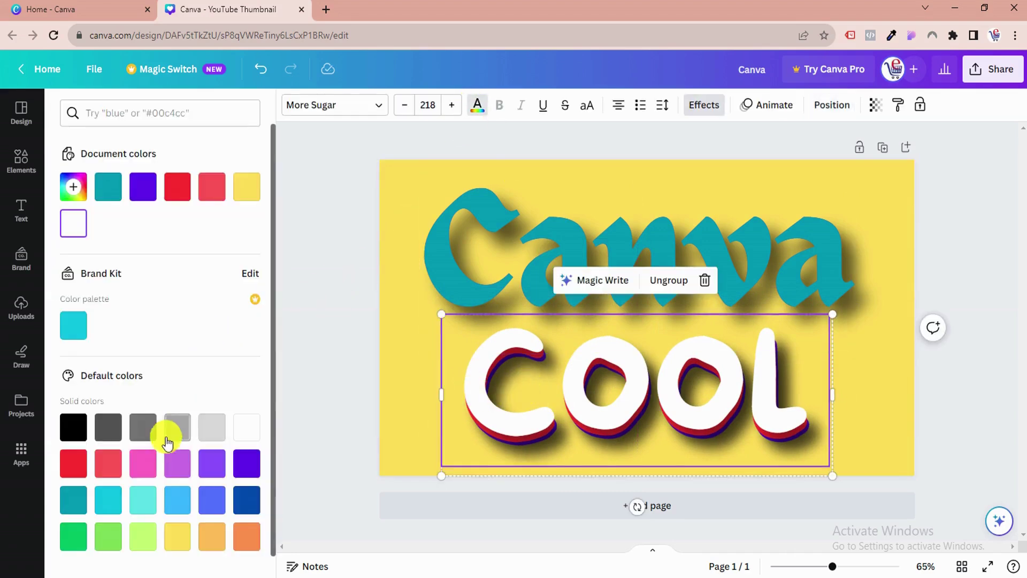
left_click(151, 471)
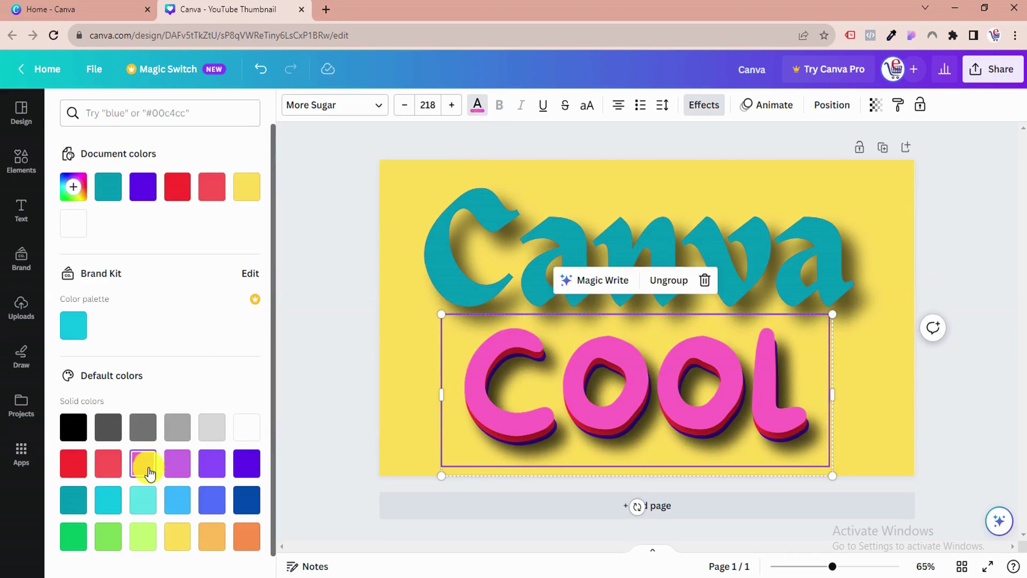
left_click(144, 508)
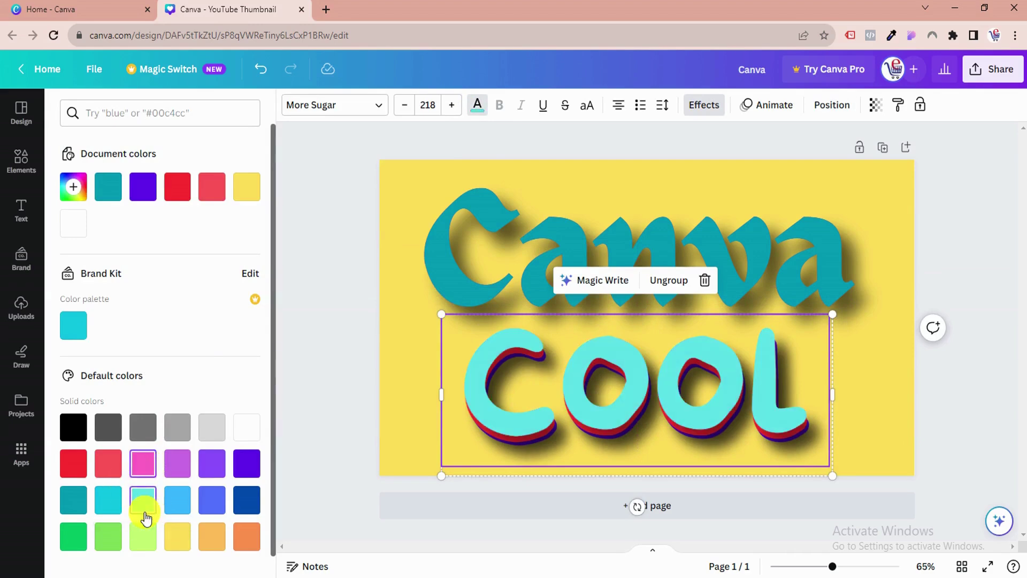
left_click(105, 508)
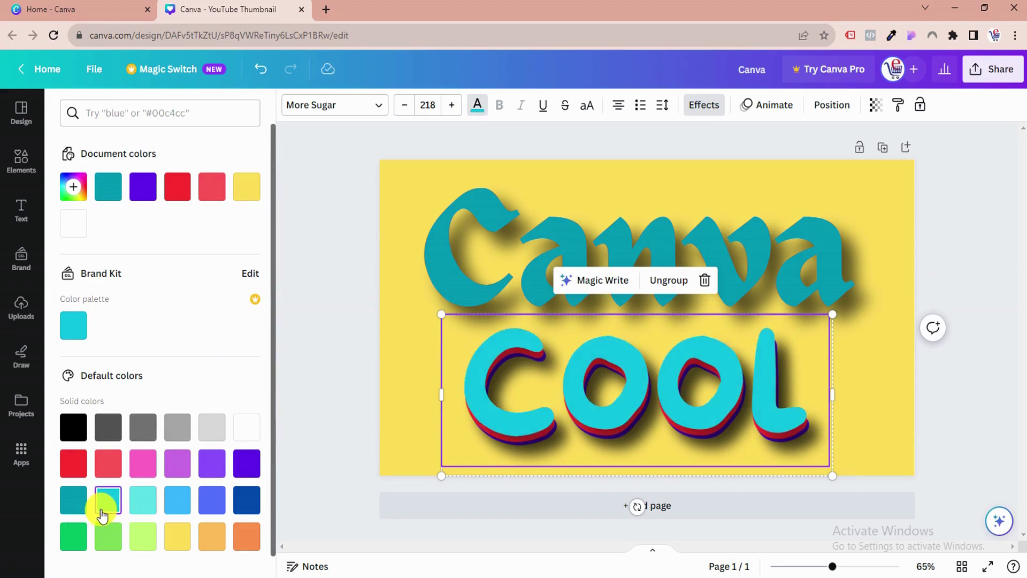
left_click(75, 508)
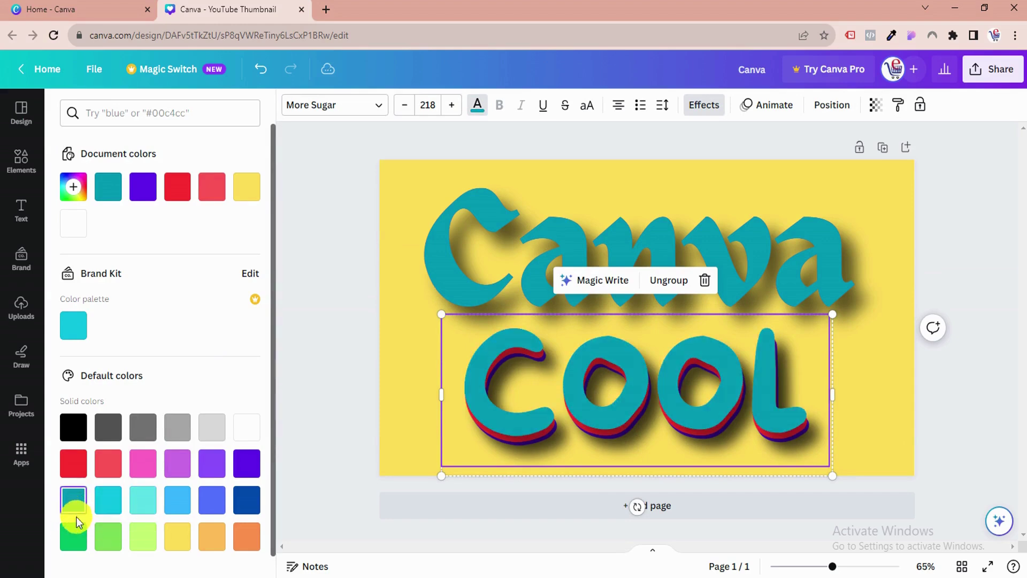
left_click(75, 538)
left_click(110, 535)
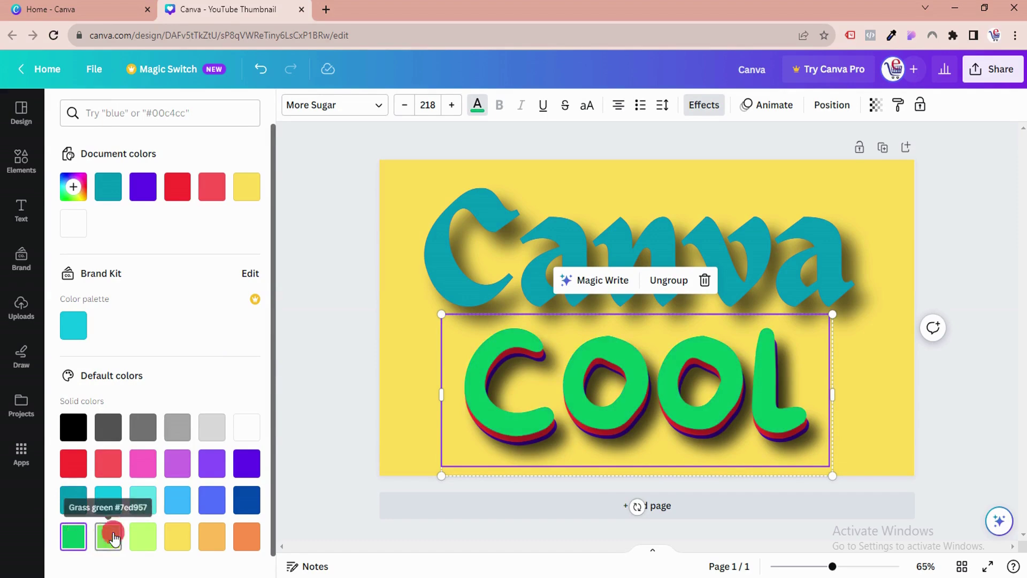
left_click(146, 535)
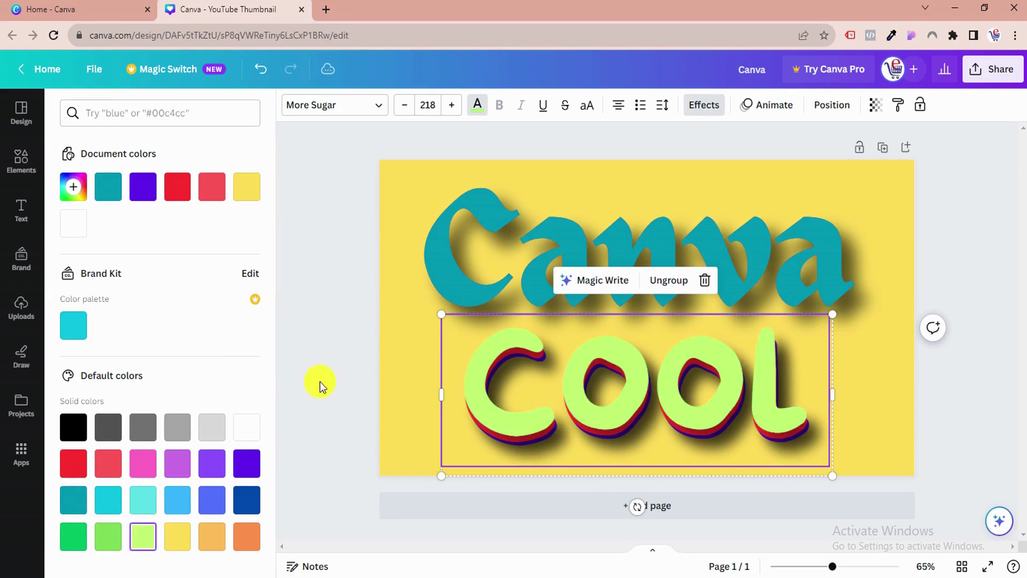
left_click(403, 351)
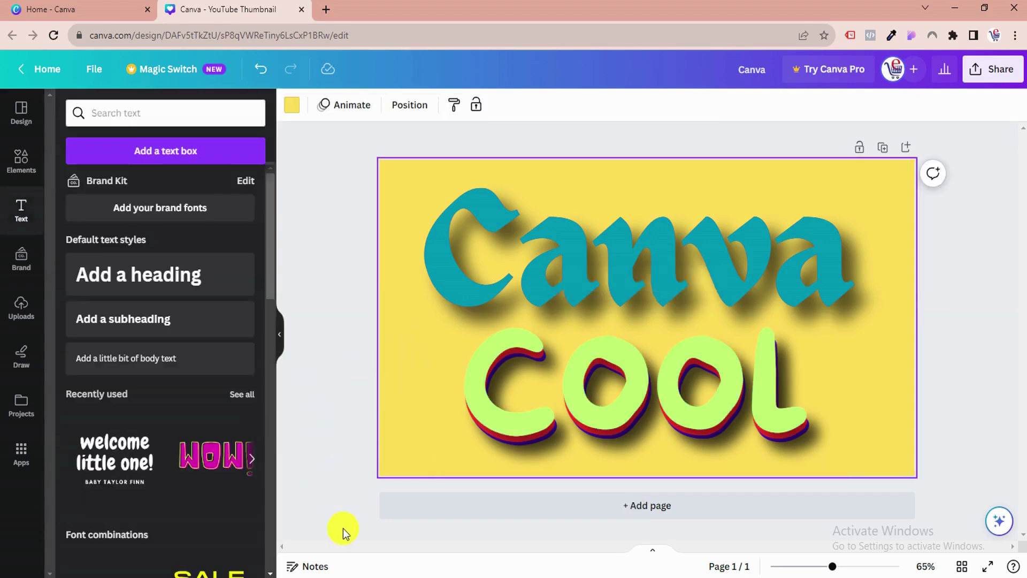